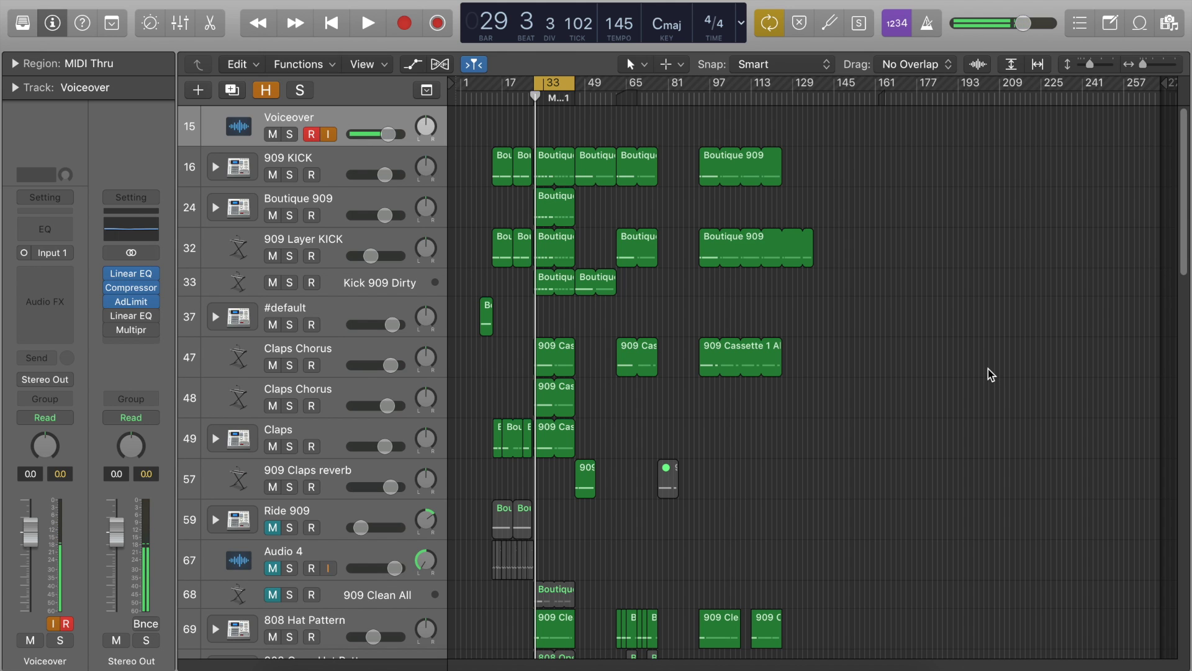
Step: Look through the whole track list from the Voiceover track down to Audio 13, and view the arrangement in closer horizontal detail
scroll(990, 375, down, 20)
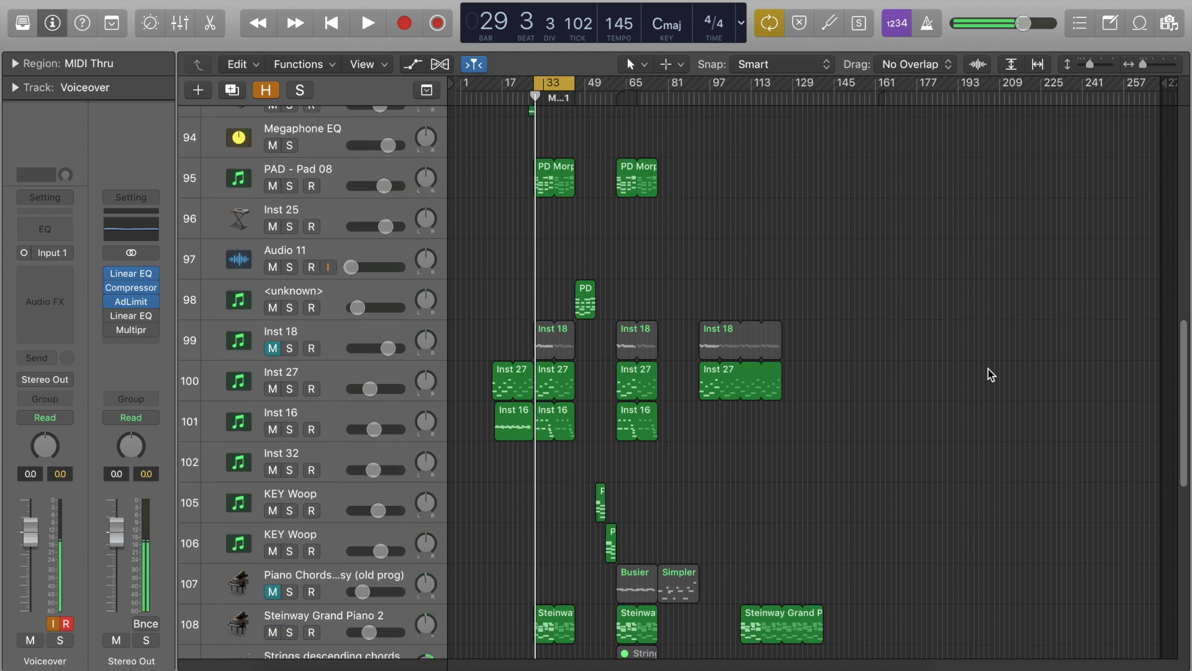
scroll(990, 375, down, 1)
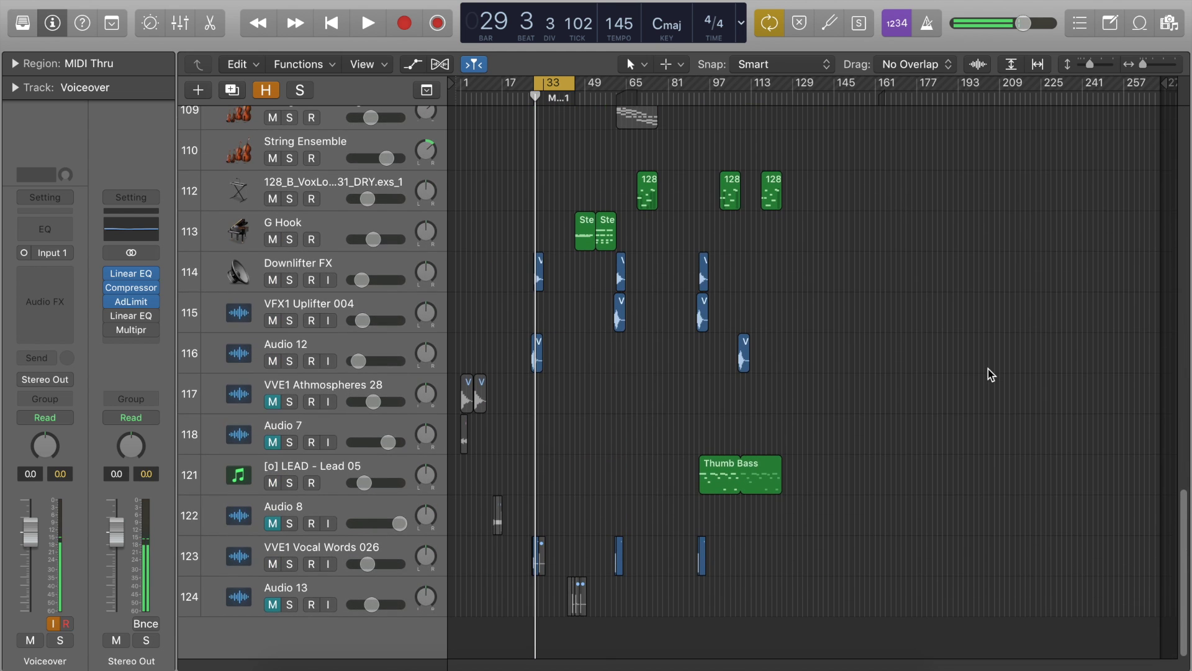
scroll(990, 374, up, 20)
scroll(991, 374, down, 20)
scroll(990, 374, up, 20)
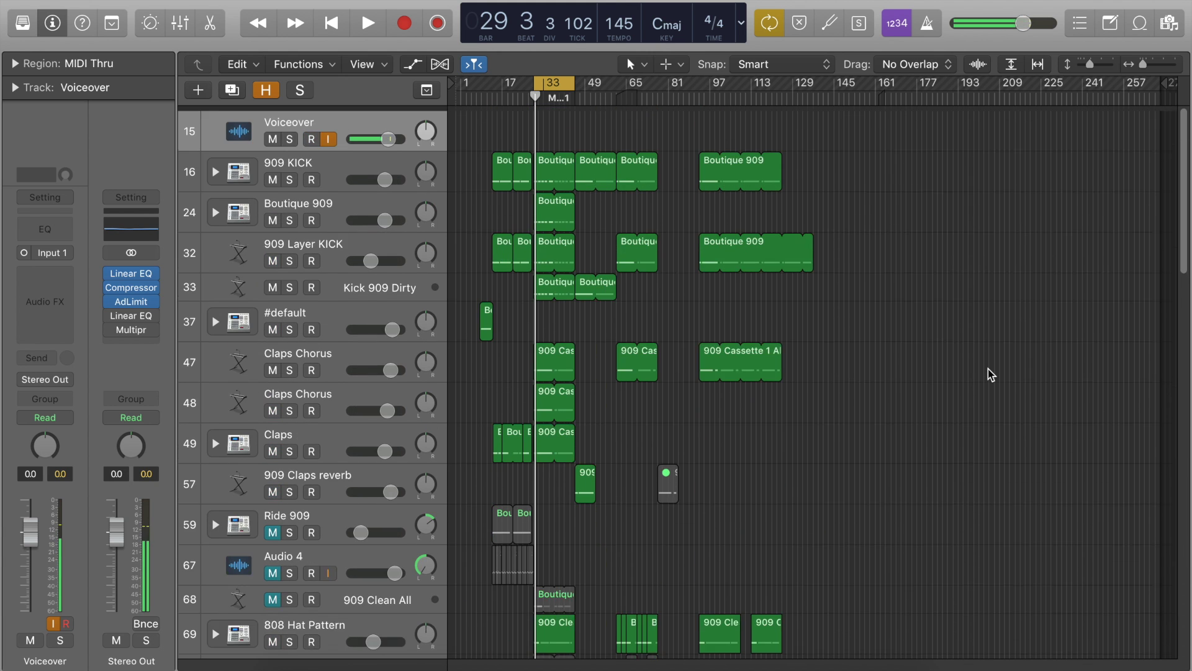
key(super+Right)
key(super+Left)
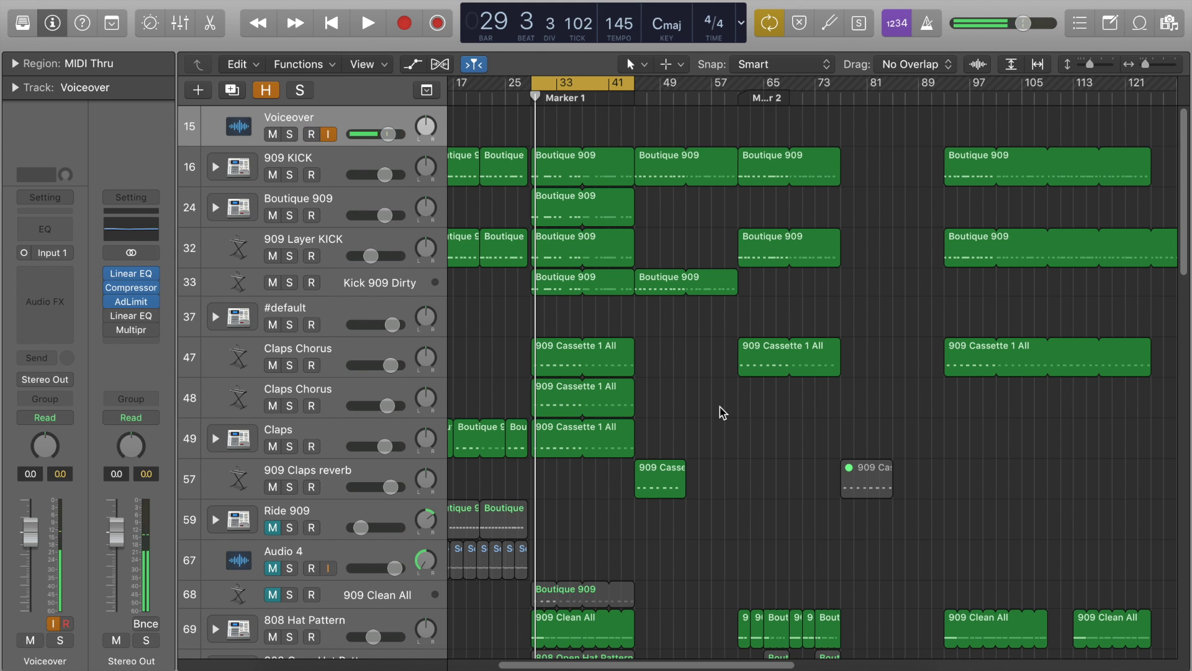
Step: Show the Mixer below the arrangement, enlarge its pane, and hide it again
key(x)
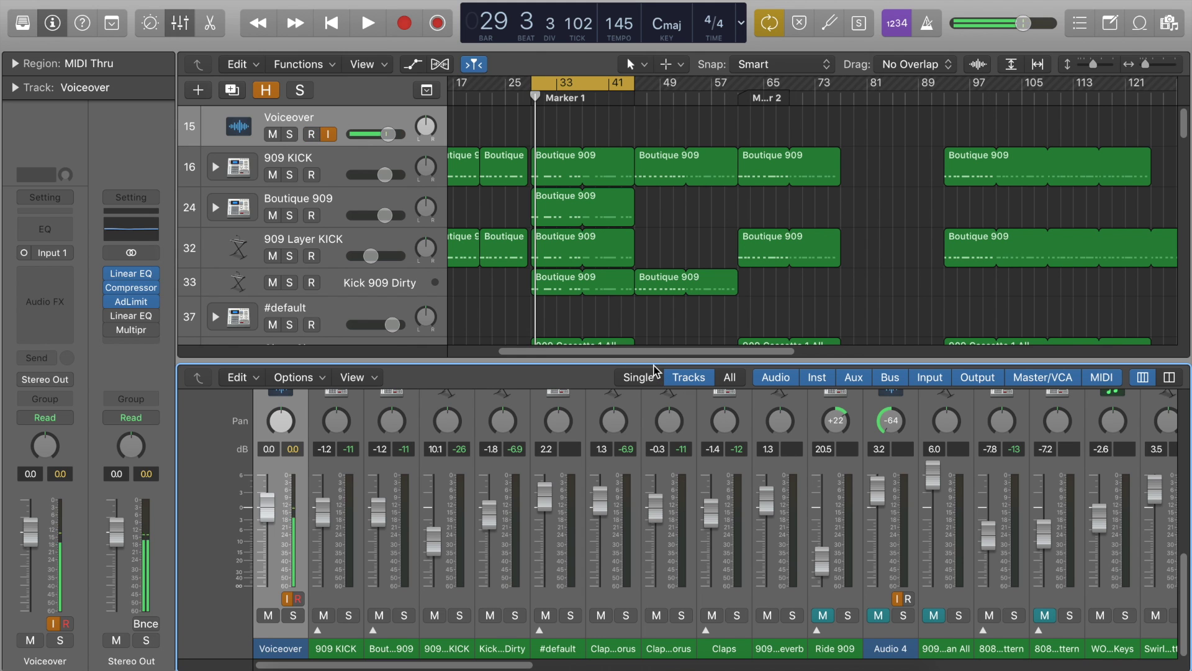
drag(653, 362, 660, 255)
key(x)
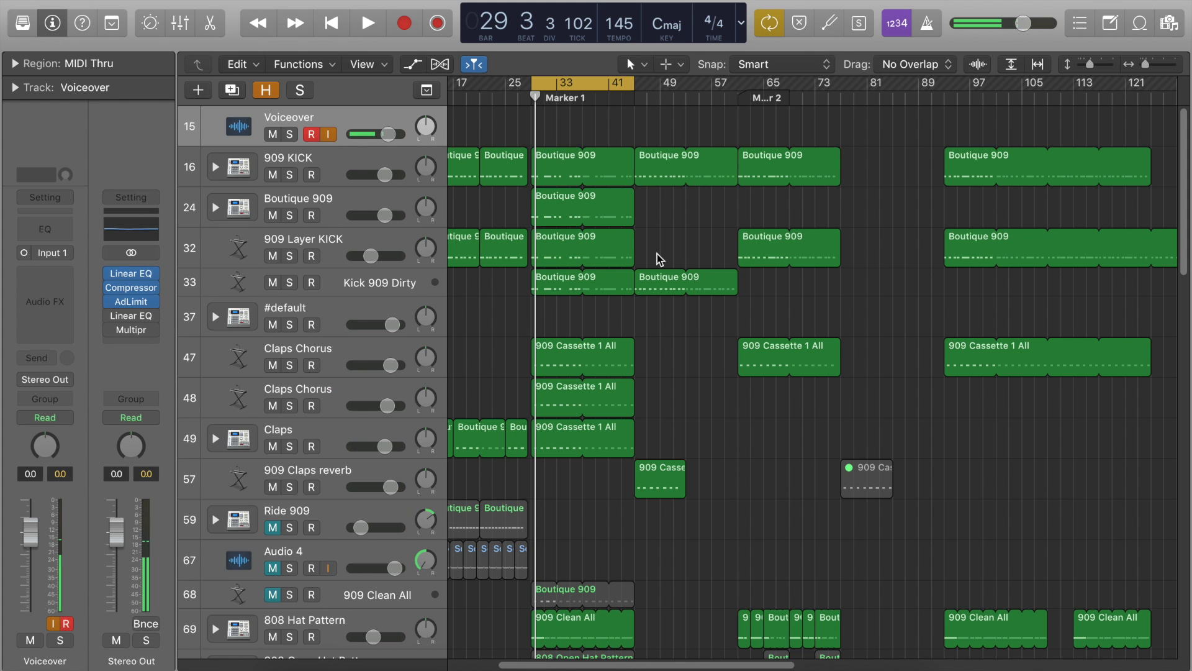
key(x)
key(x)
Step: Show and hide the Piano Roll, and do the same with the audio Track editor after enlarging its pane
key(p)
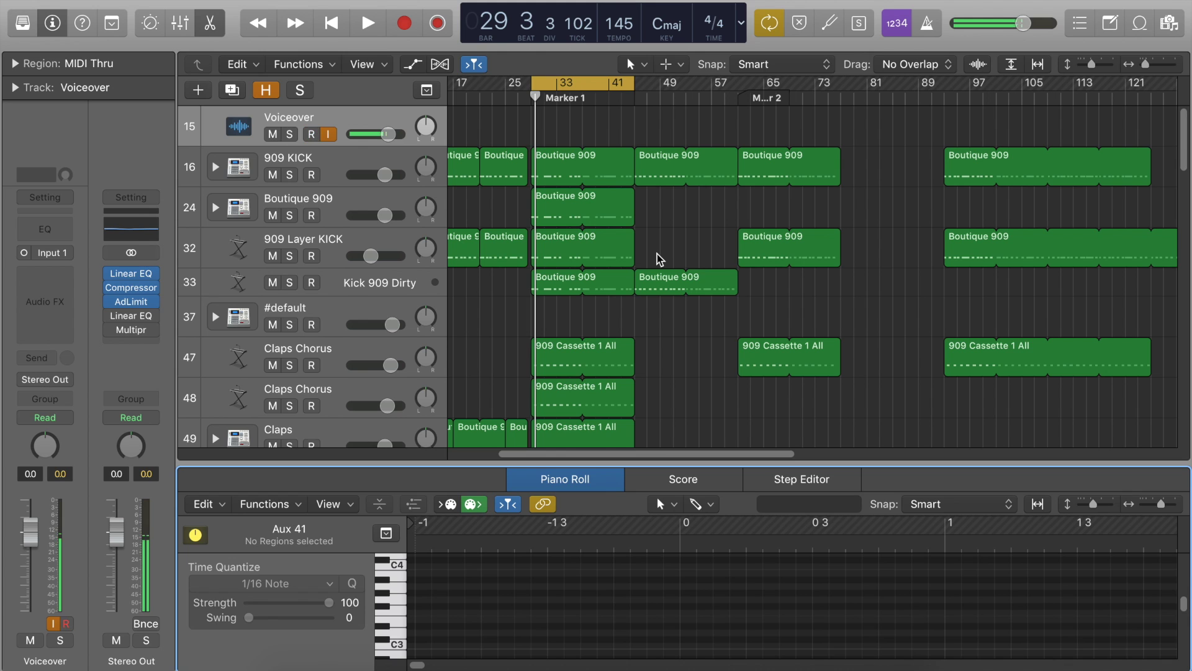
key(p)
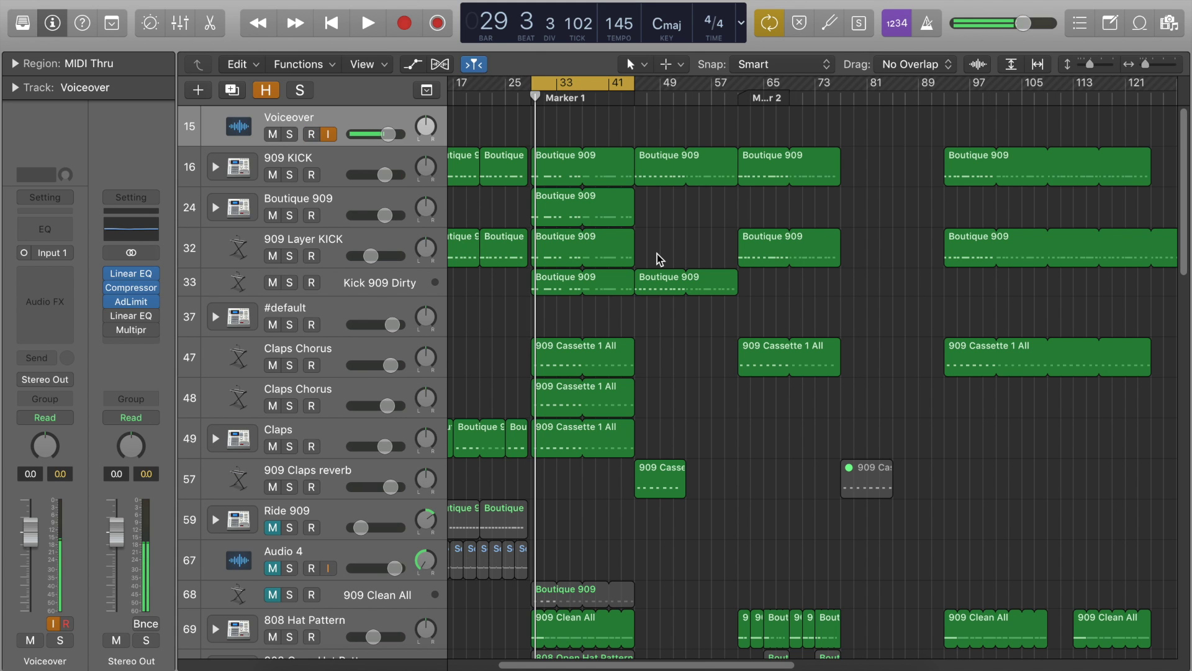
key(e)
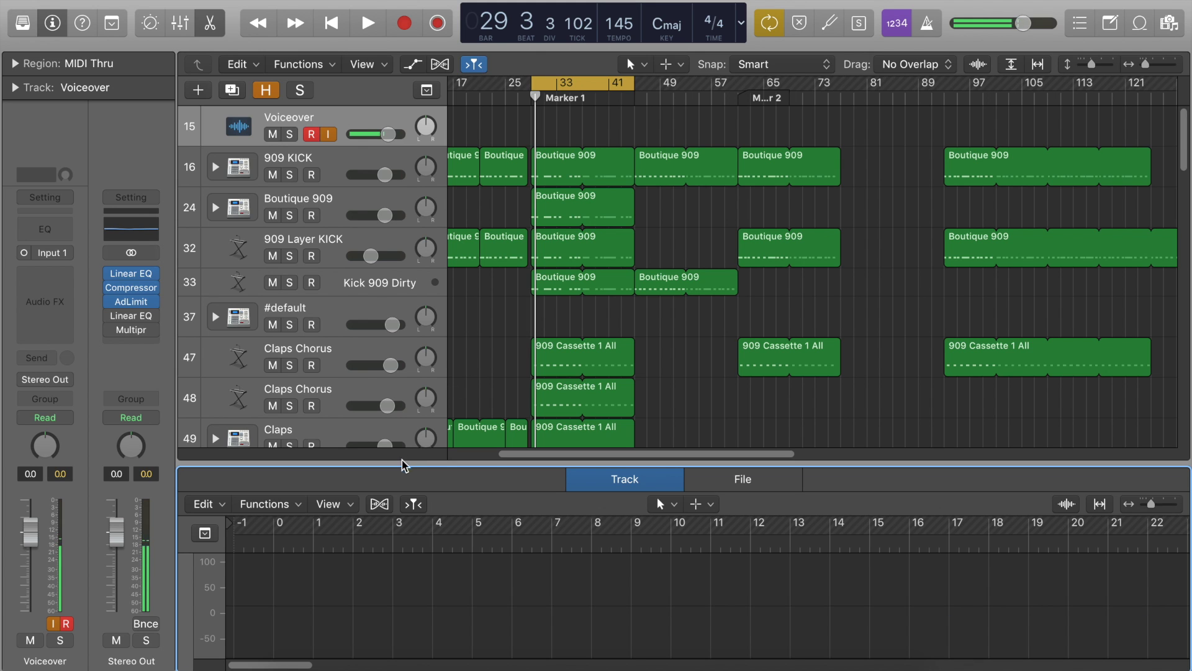
drag(404, 463, 404, 351)
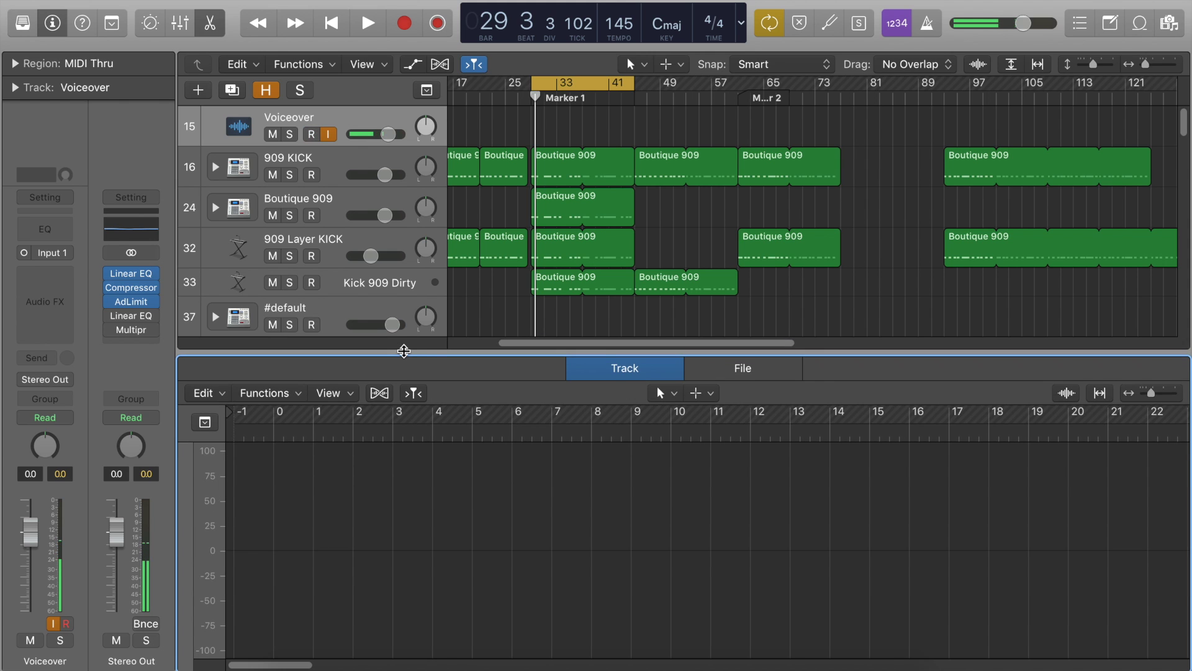
key(e)
Step: Hide the Inspector so the arrangement takes the full width of the window
key(i)
key(i)
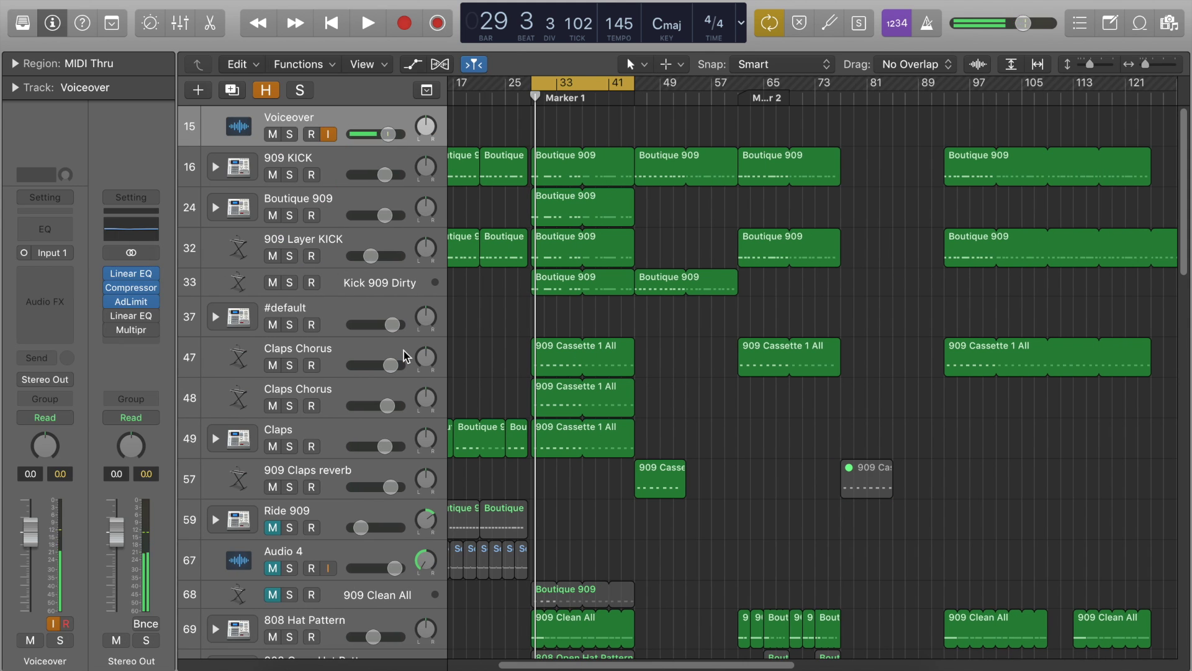
key(i)
key(i)
key(i)
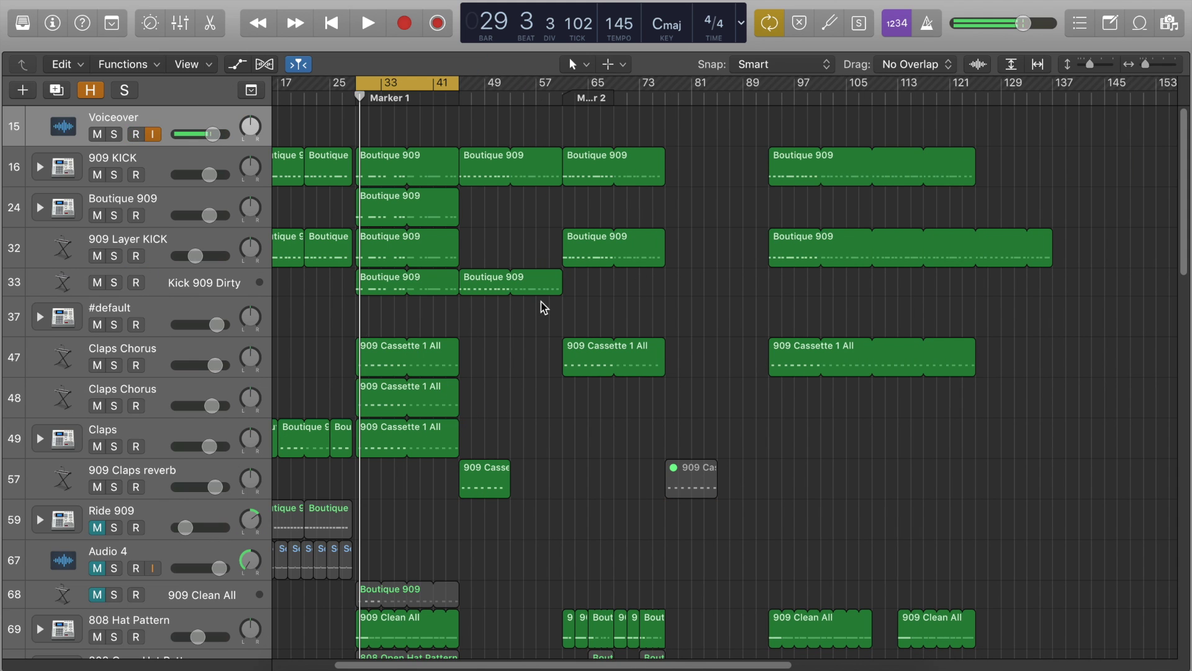
Step: Switch to the Pencil Tool and back to the Pointer Tool, and try it on the first Claps Chorus region at bar 29
key(t)
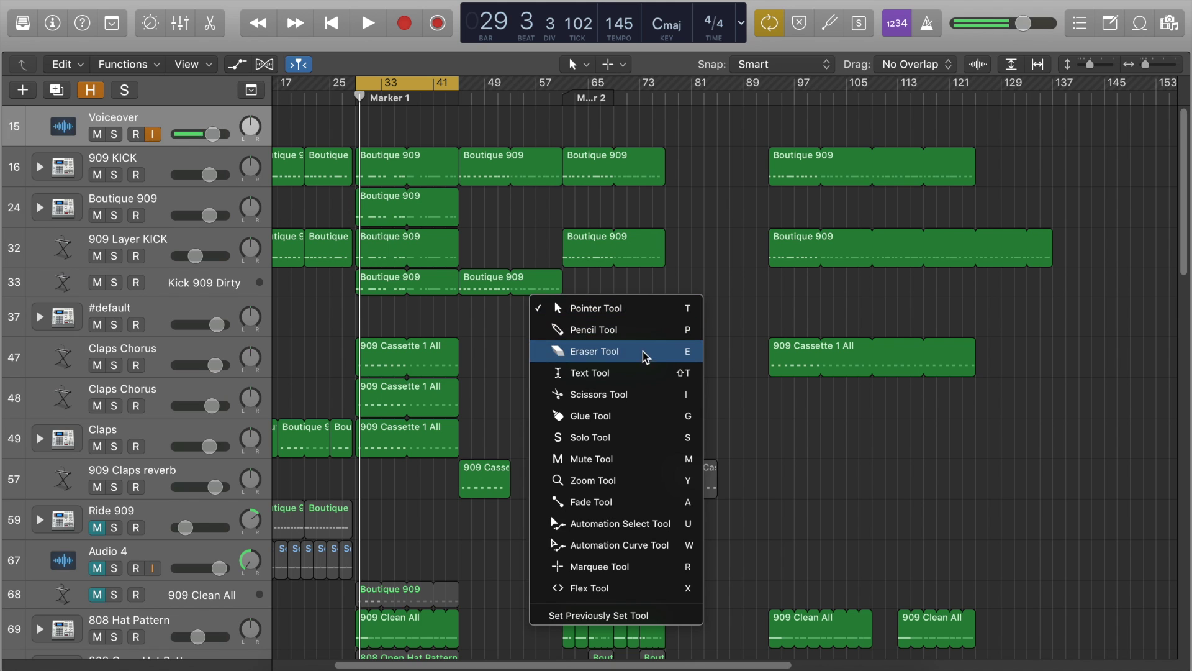
click(462, 325)
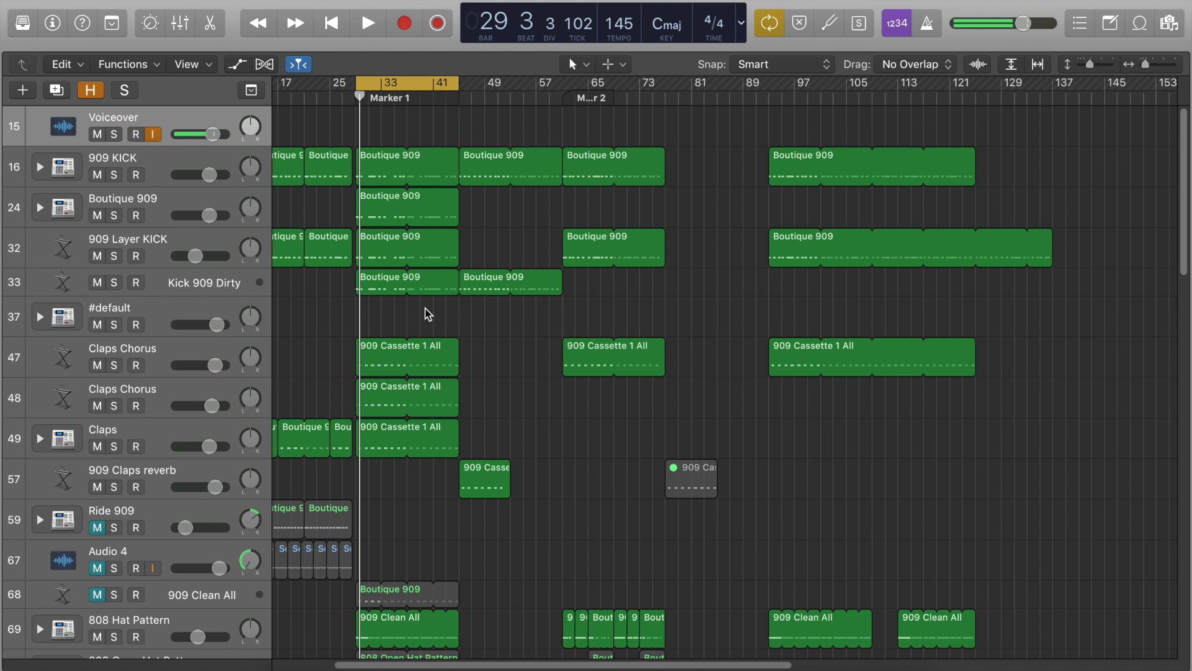
key(t)
key(p)
key(t)
key(t)
click(394, 370)
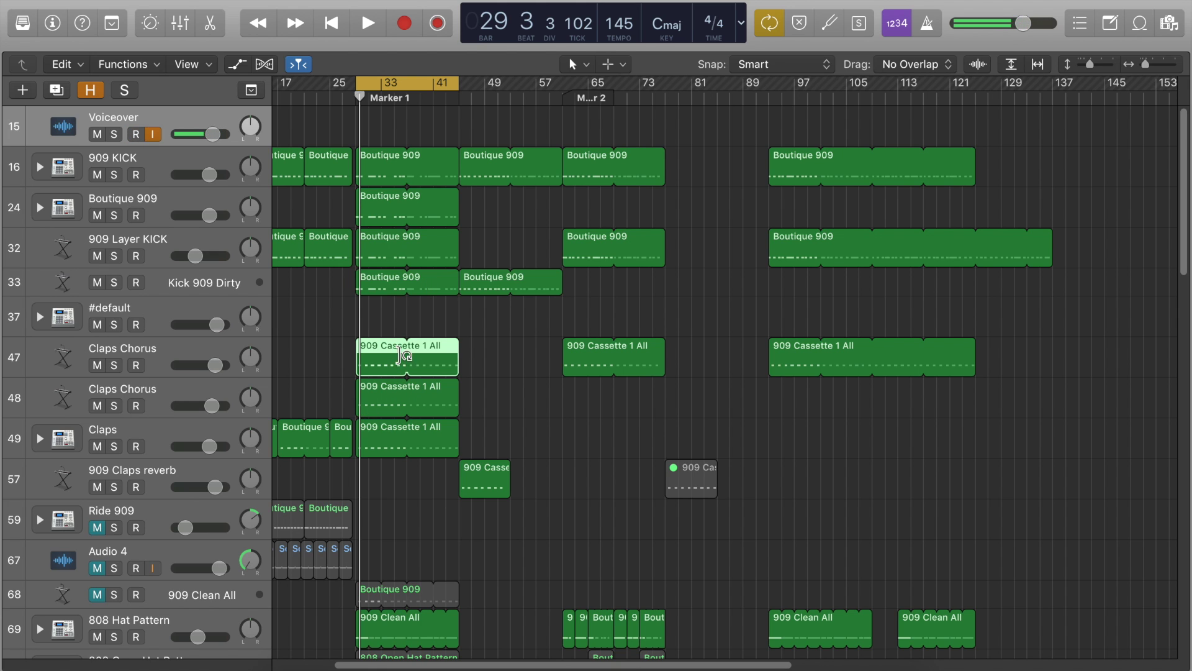
click(422, 318)
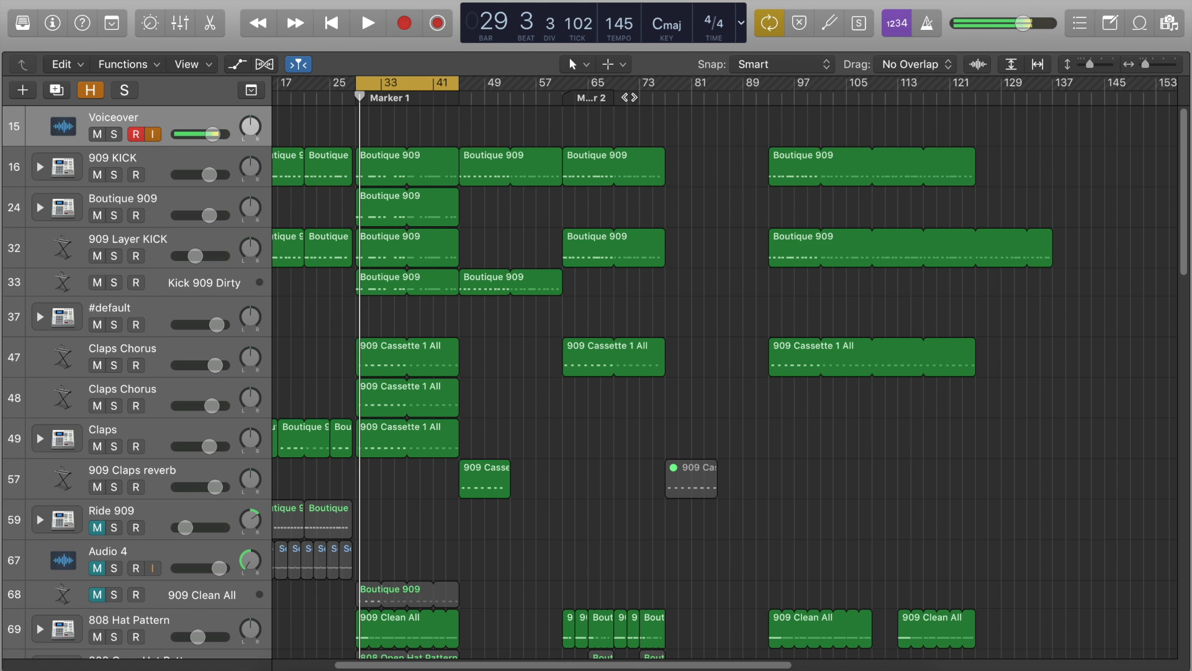
Step: Assign the Scissors Tool as the secondary tool and split the VFX1 Atmos 71.1 region on the Downlifter FX track at 30 4 1 1
click(616, 66)
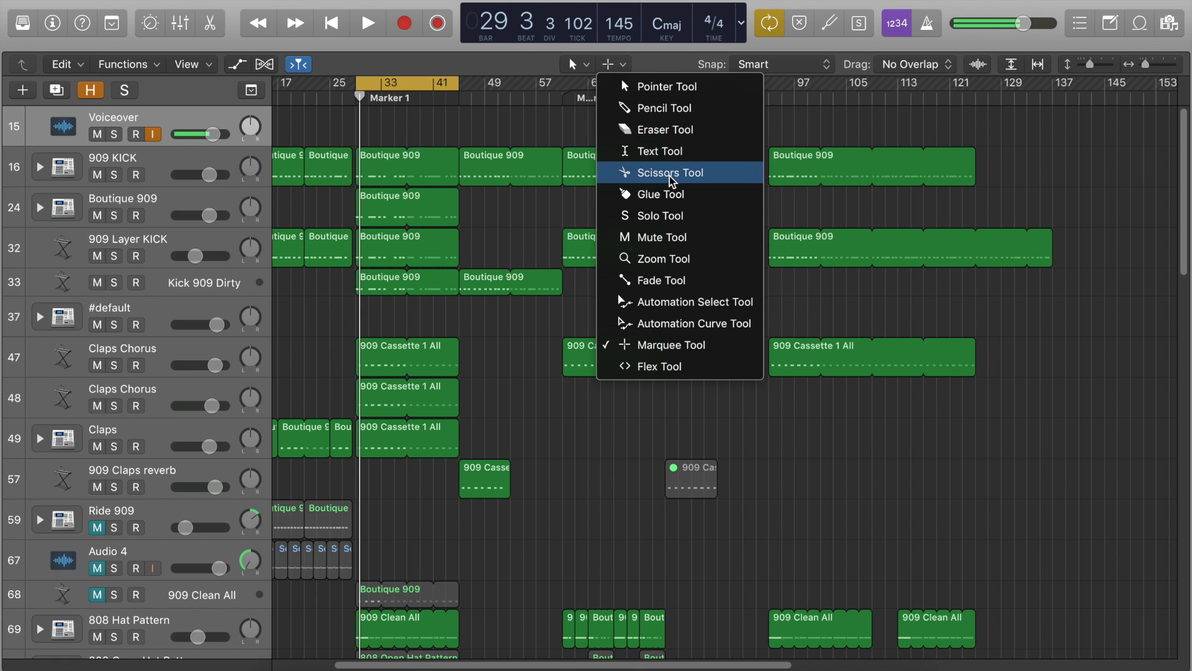
click(712, 173)
scroll(557, 211, left, 3)
scroll(557, 212, left, 2)
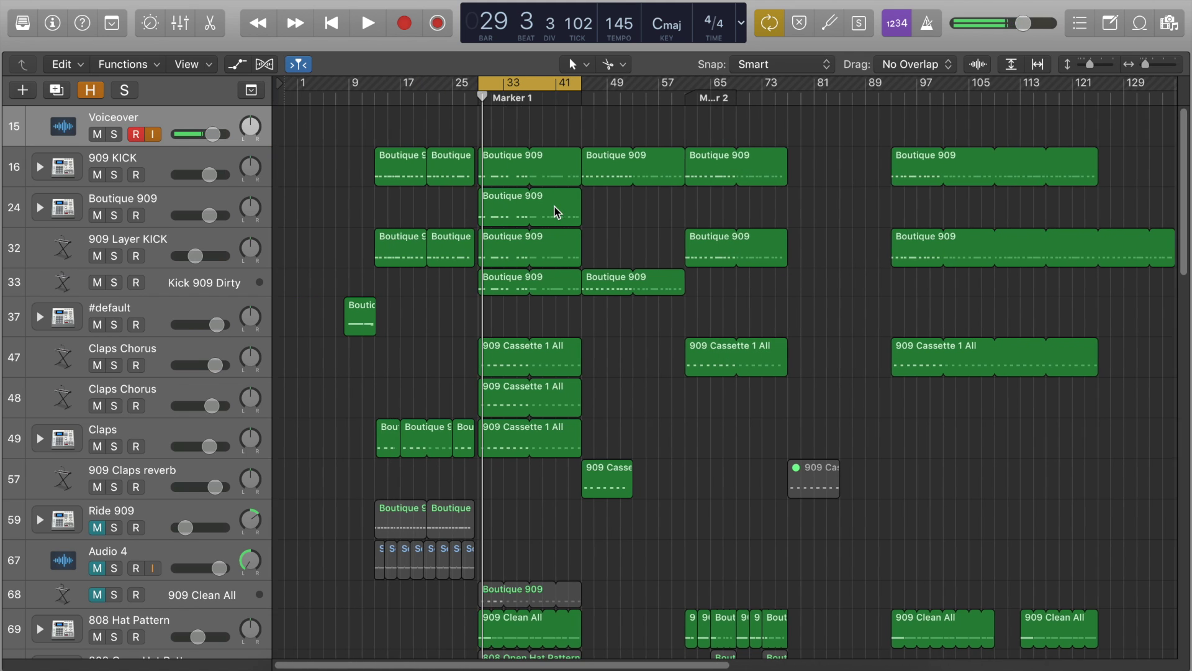
scroll(557, 212, down, 12)
scroll(557, 212, down, 8)
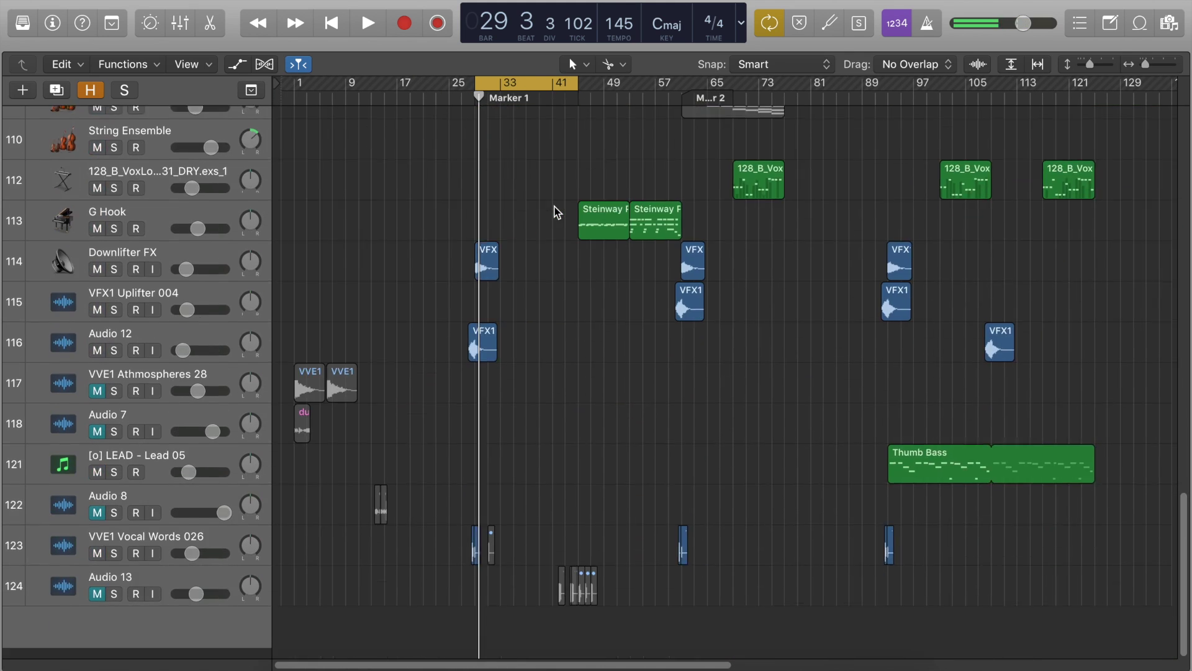
scroll(478, 278, up, 5)
scroll(478, 278, up, 2)
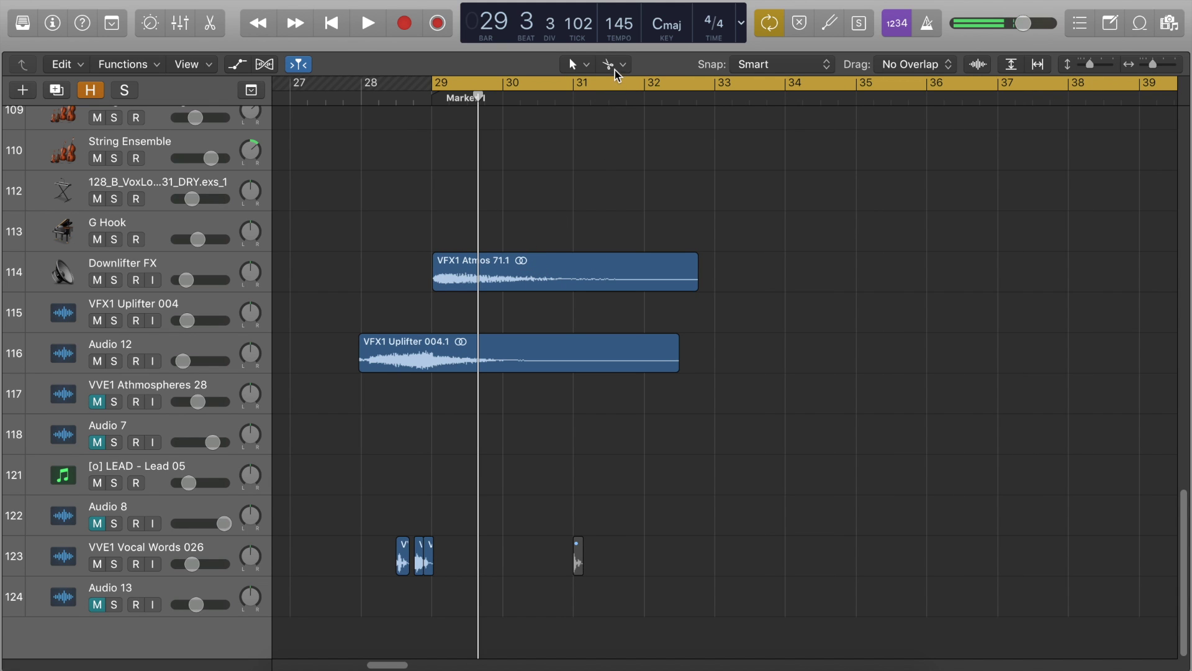
key(t)
click(614, 87)
click(562, 276)
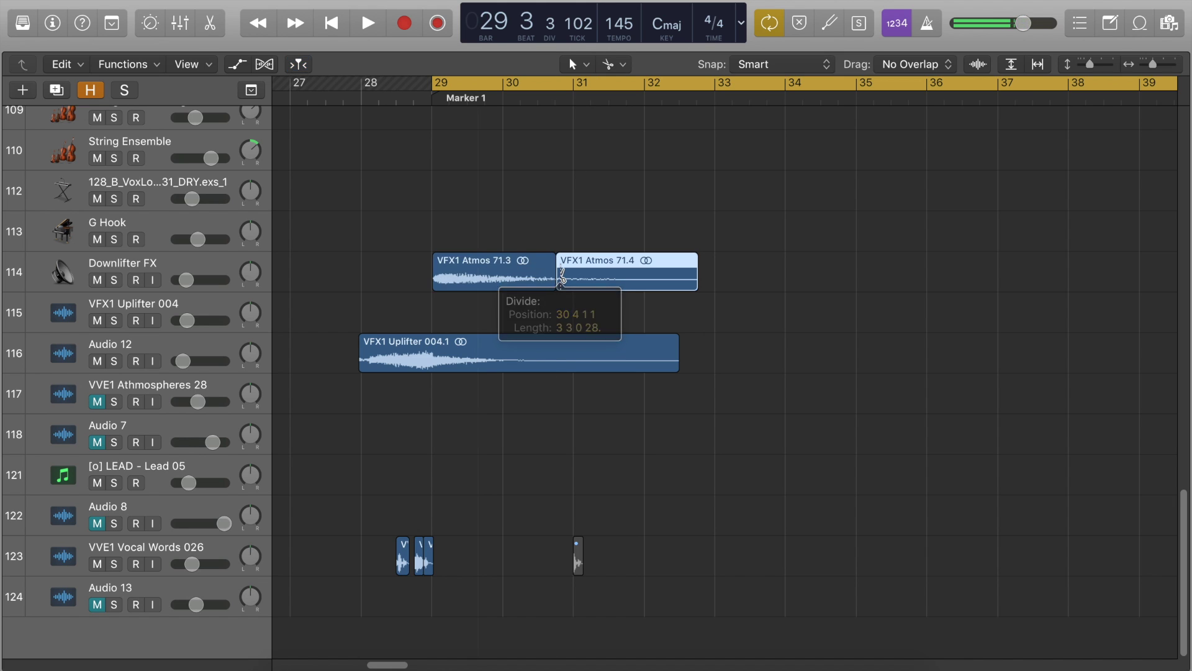
click(579, 230)
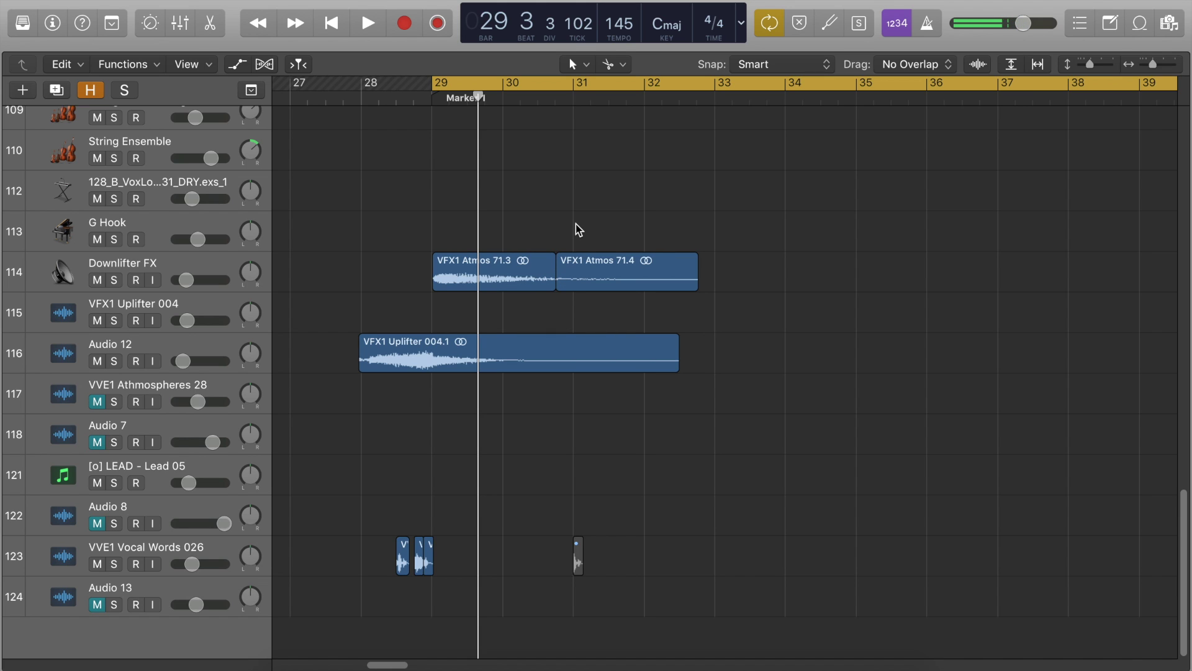
Step: Join the two VFX1 Atmos pieces on the Downlifter FX track into one region
drag(510, 225, 595, 282)
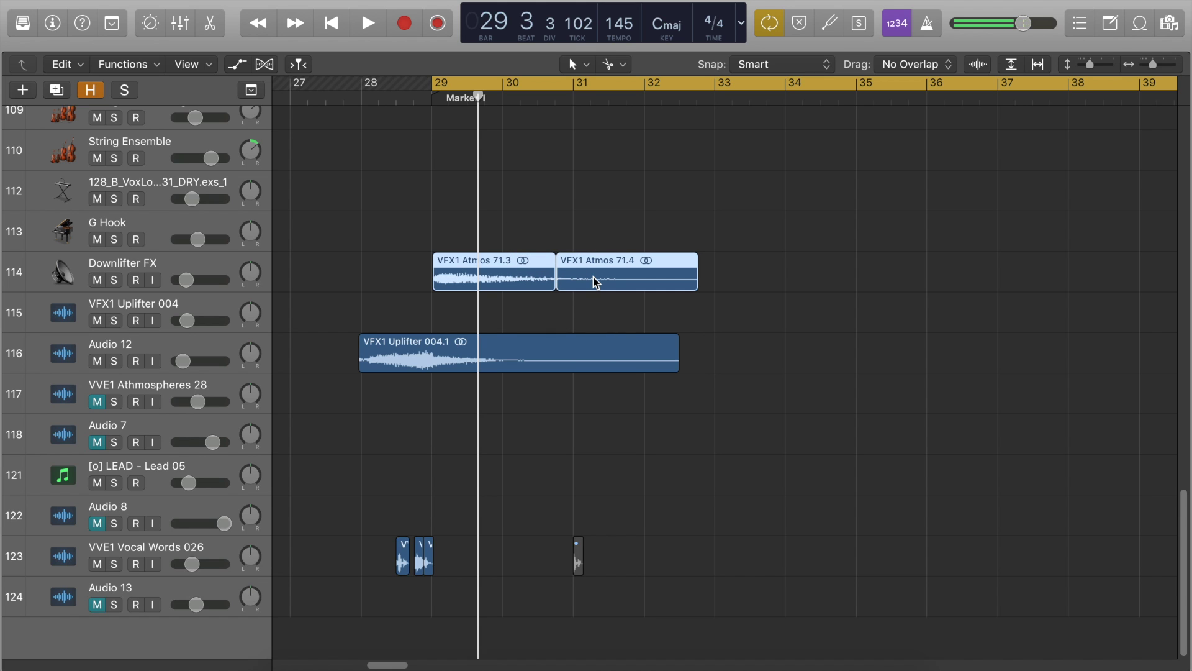
key(super+j)
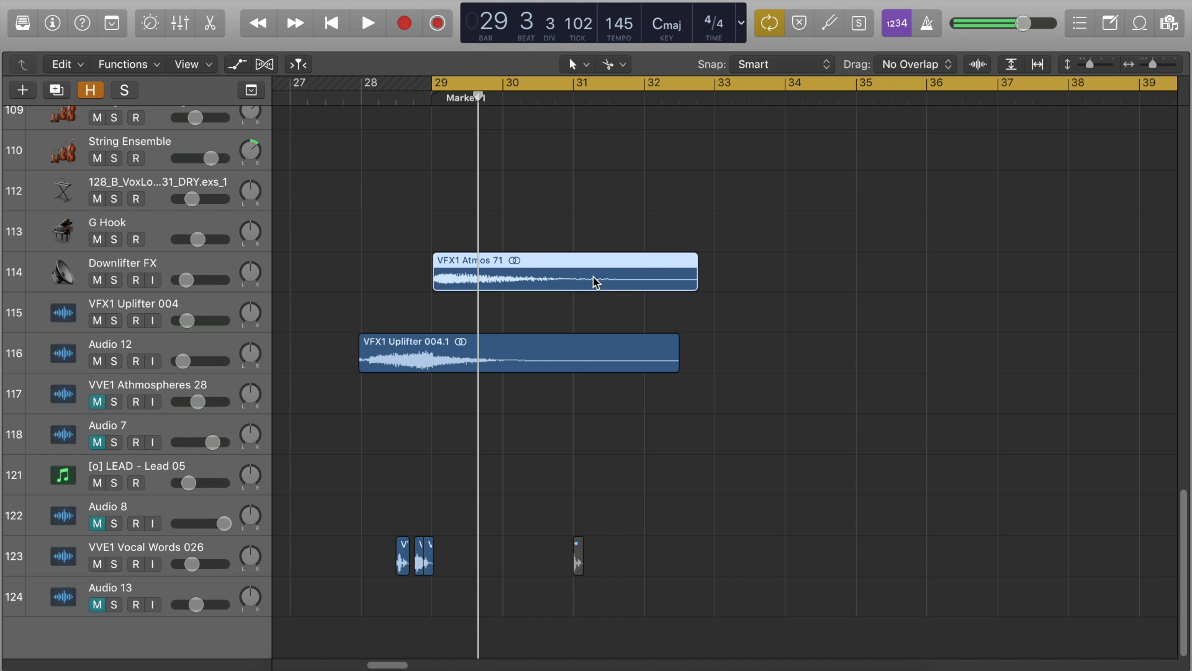
Step: Split the VFX1 Atmos 71 region with the playhead at 30 1 4 1, and undo the split
drag(508, 99, 515, 99)
key(super+t)
click(494, 212)
key(super+z)
click(489, 209)
Step: Select the PAD - Pad 08 track with a wider range of bars around Marker 1 in view
key(super+Left)
key(super+Left)
key(super+Left)
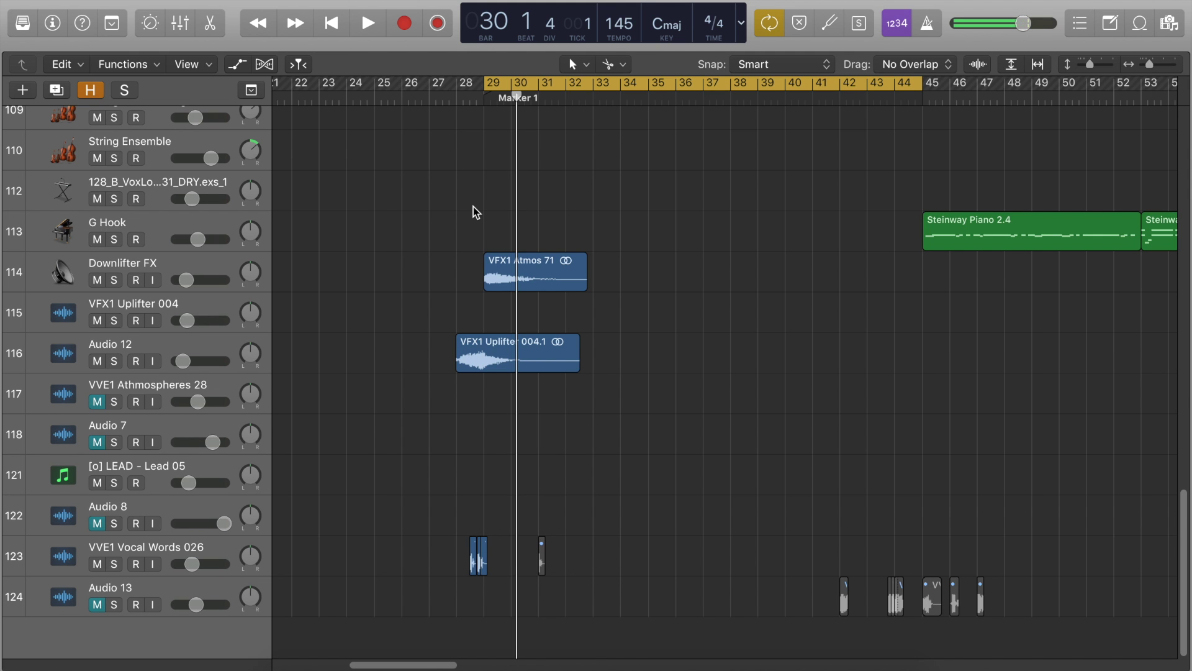
key(super+Left)
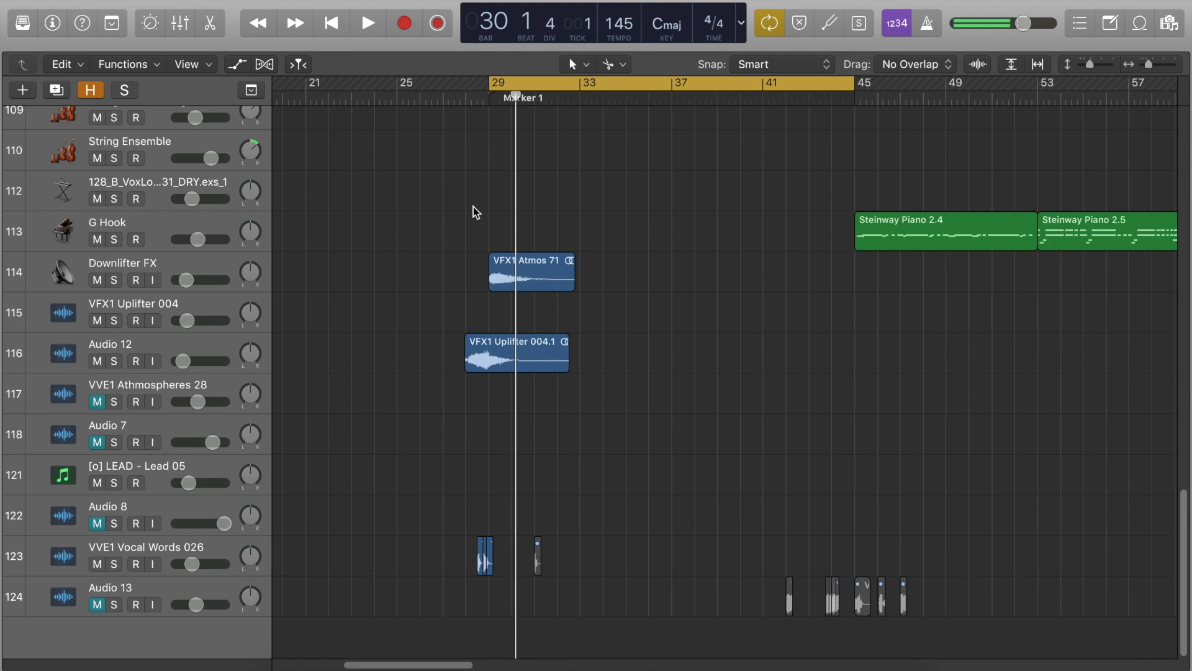
scroll(476, 212, up, 10)
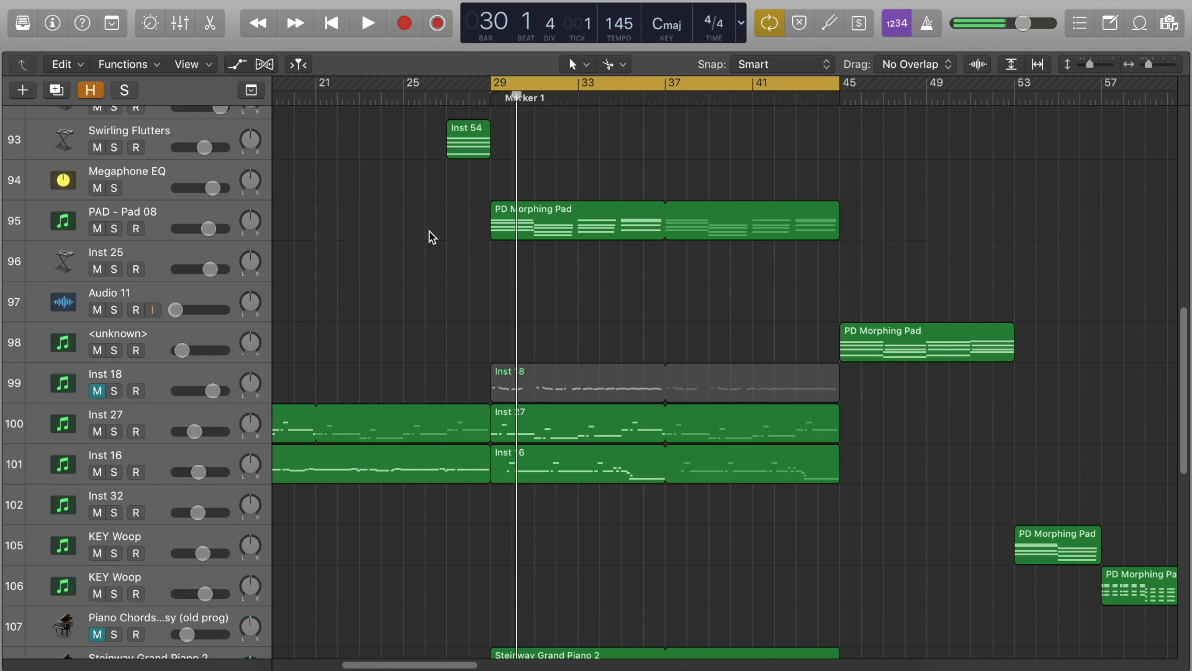
click(165, 215)
click(351, 219)
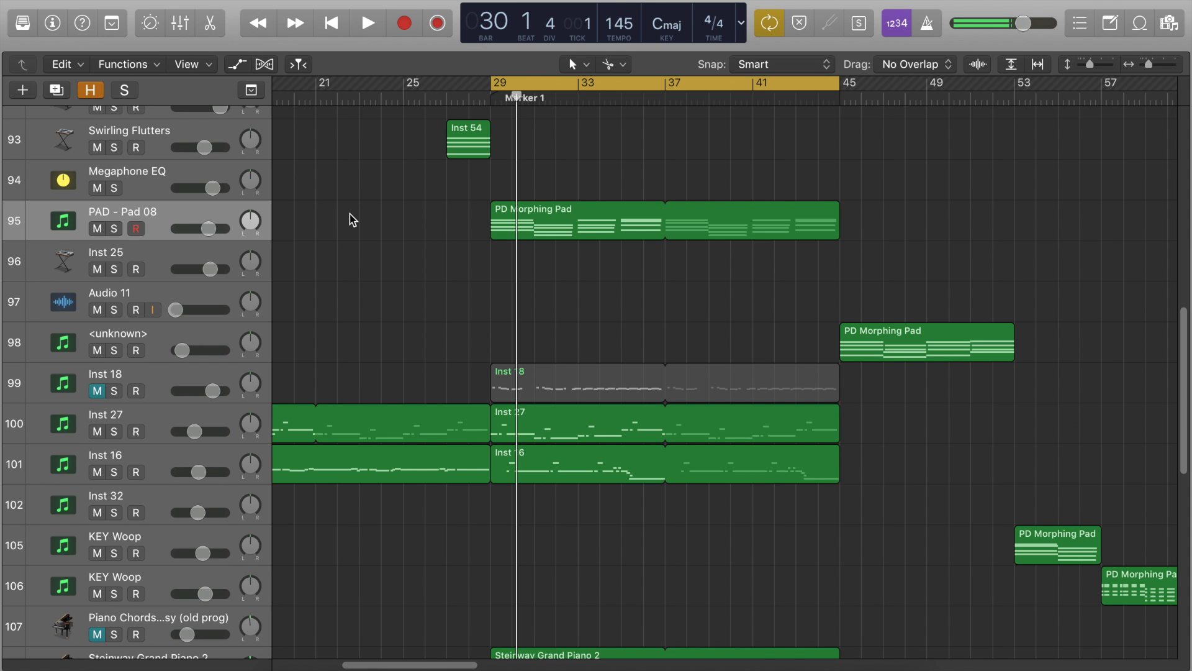
Step: Show the track automation, look over the lanes, and hide it again
key(a)
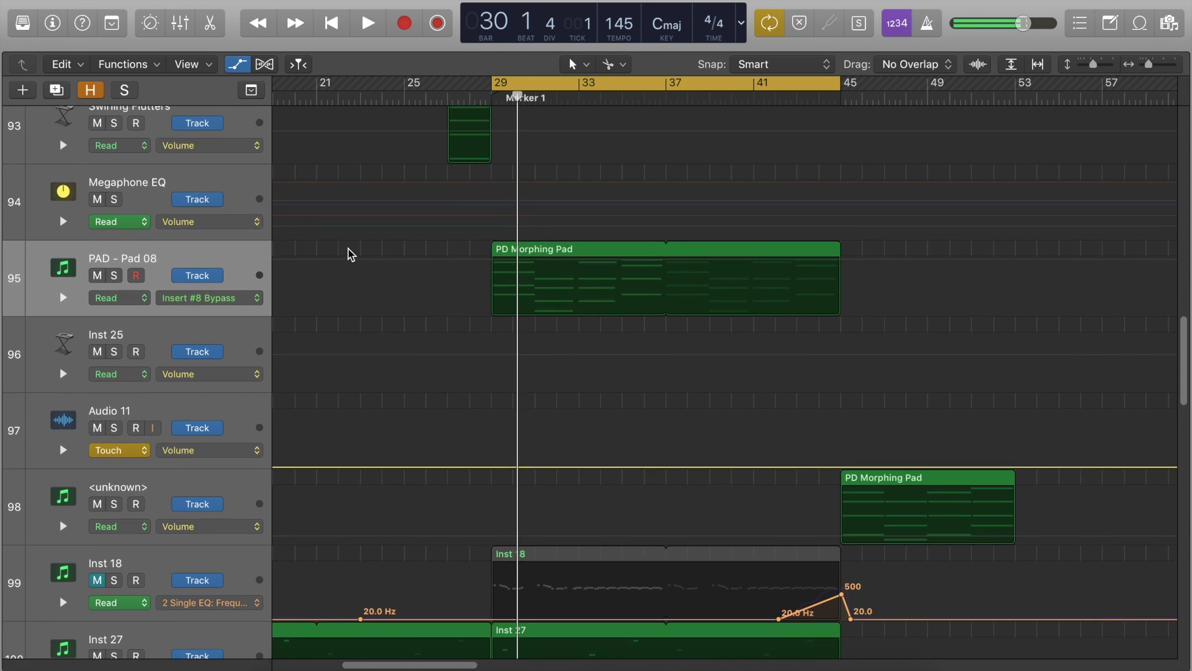
scroll(351, 255, down, 8)
key(a)
scroll(351, 255, up, 20)
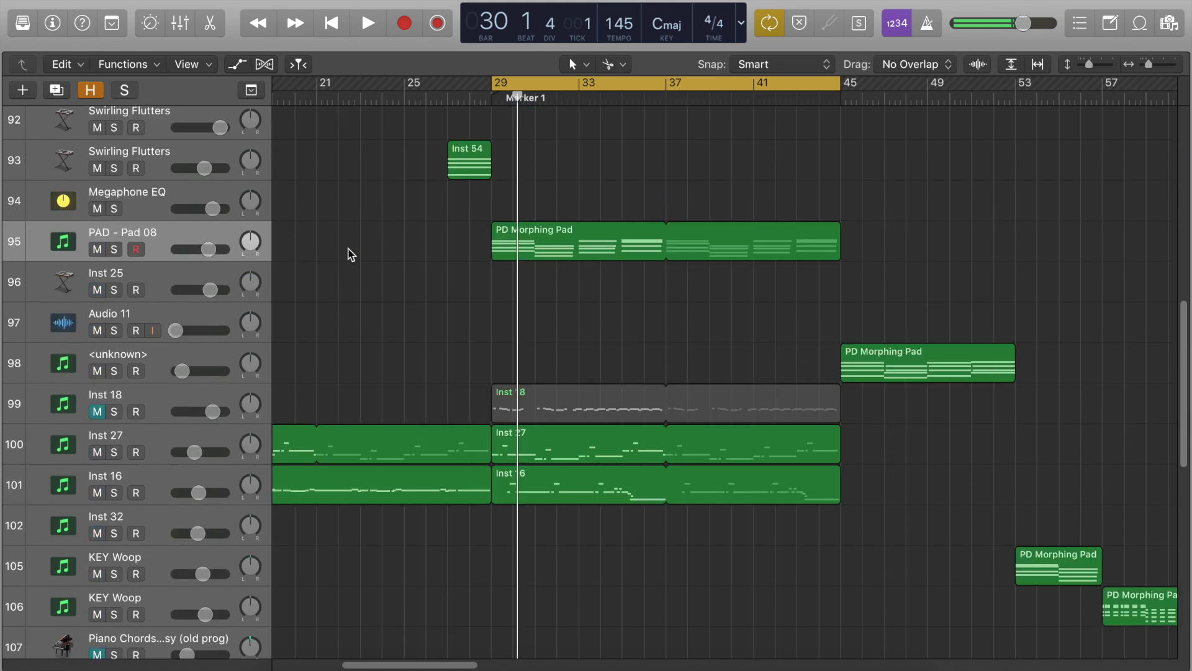
scroll(351, 253, down, 1)
key(a)
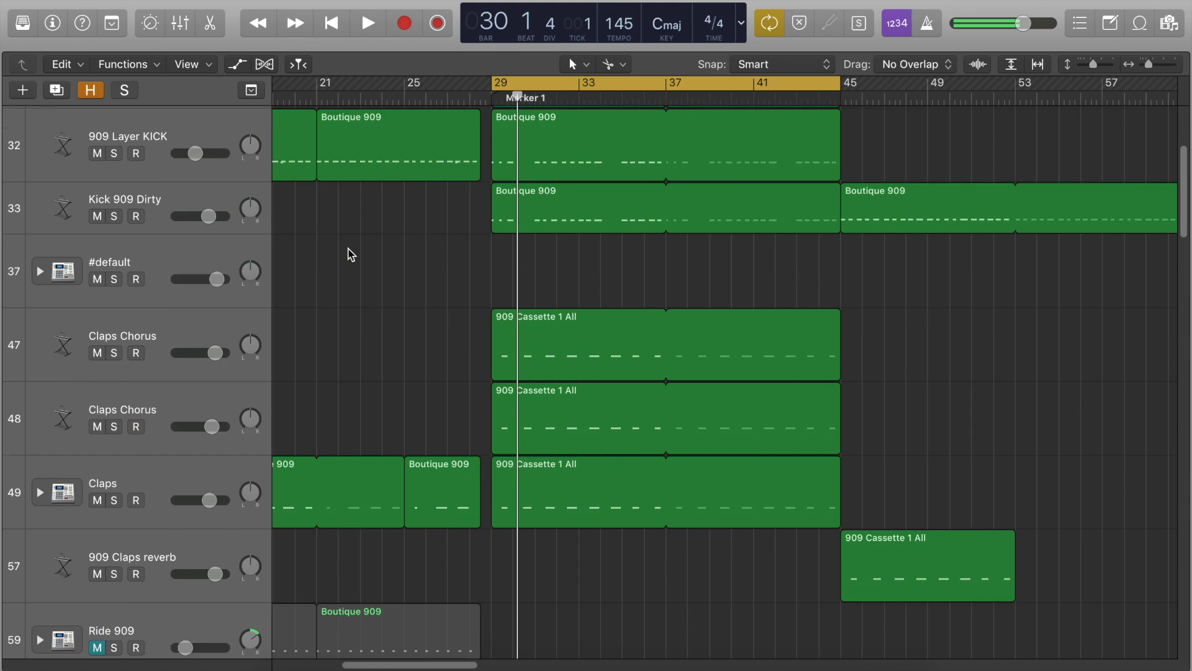
key(a)
Step: Zoom to fit the Boutique 909 region at bar 29 on the Kick 909 Dirty track, and restore the previous view
click(516, 285)
key(z)
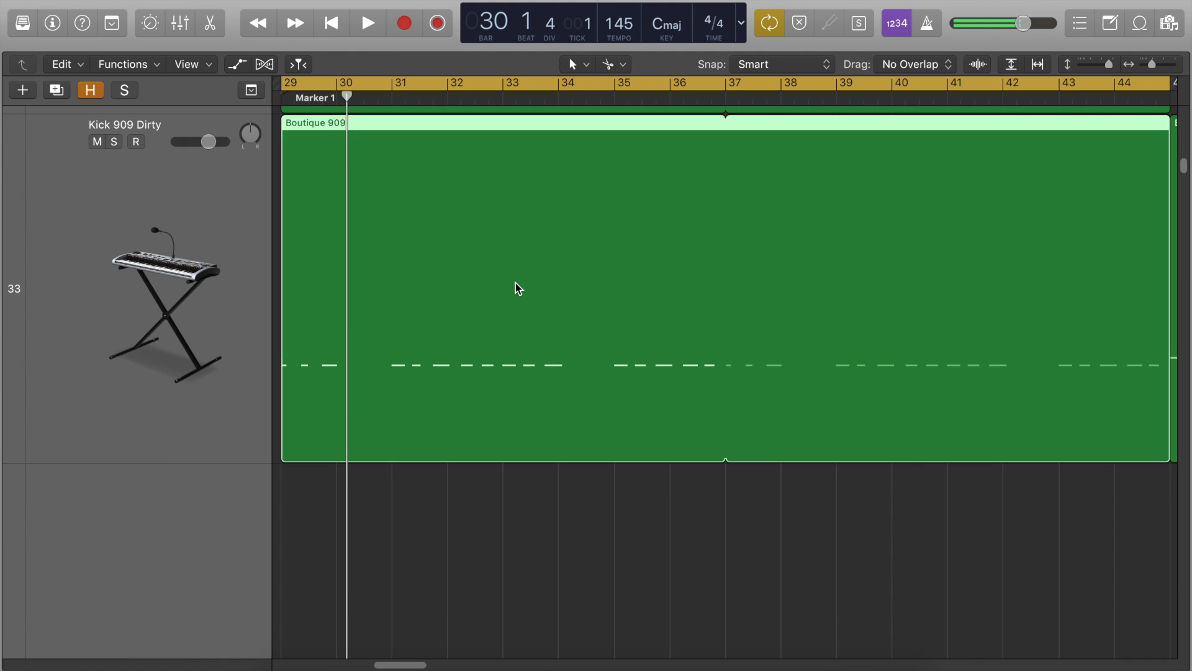
key(z)
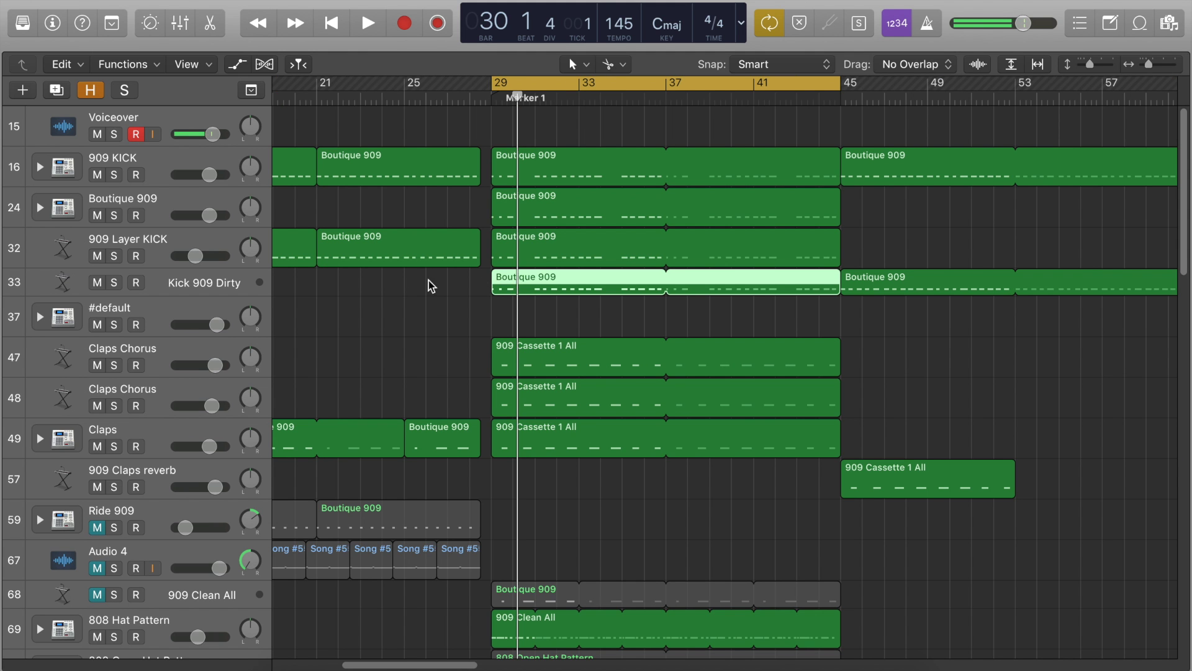
key(z)
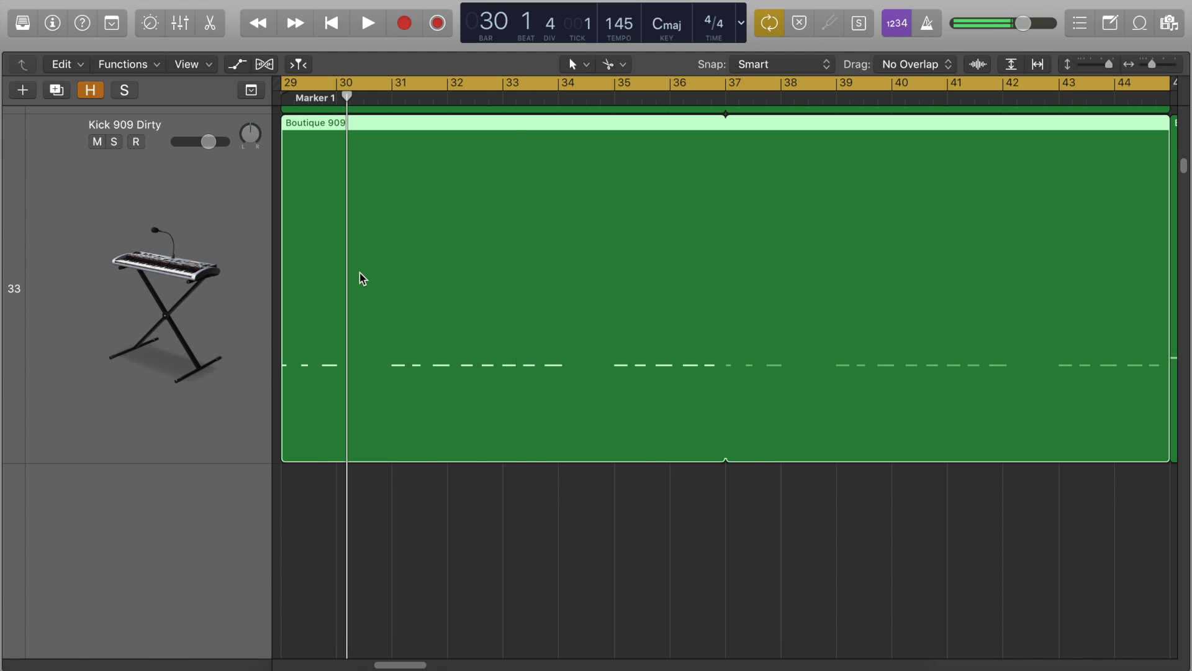
key(z)
click(372, 315)
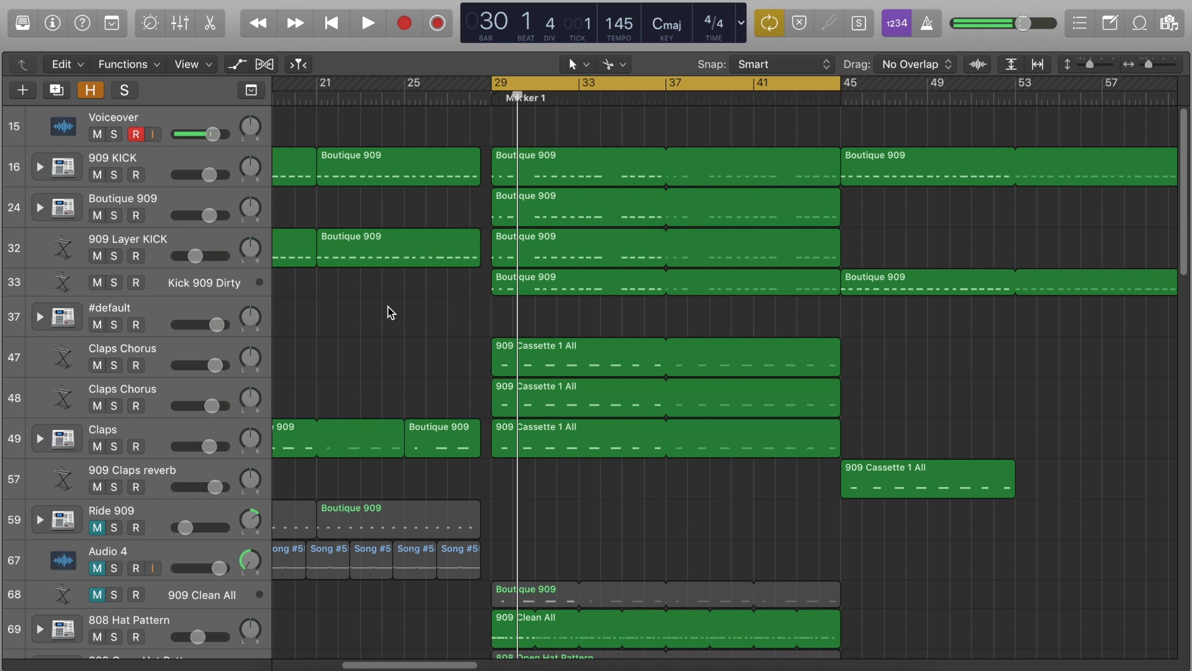
Step: Open the Mixer in its own window, look over the channel strips, and close it
scroll(393, 319, up, 1)
key(x)
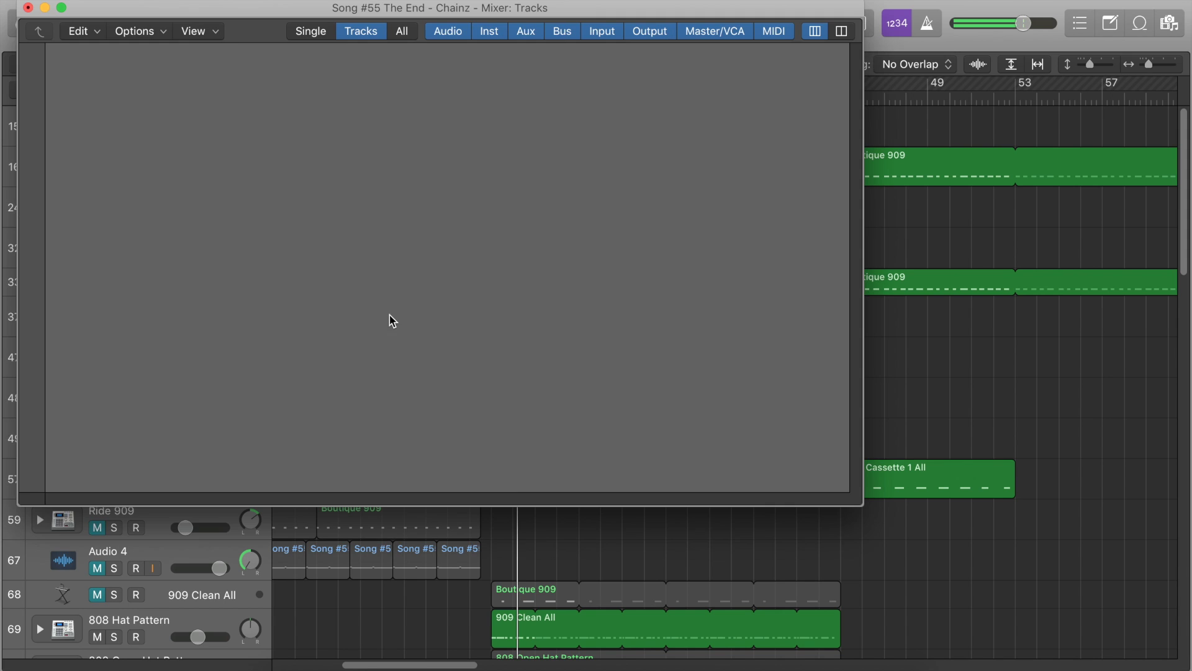
scroll(381, 151, up, 5)
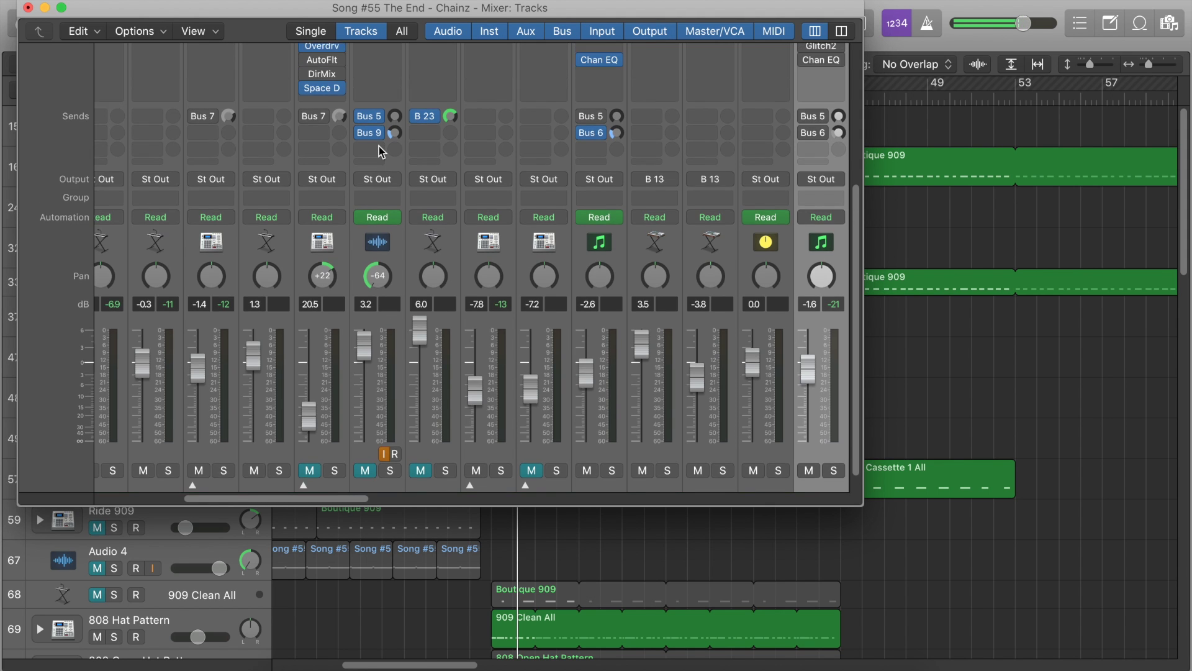
drag(411, 7, 687, 117)
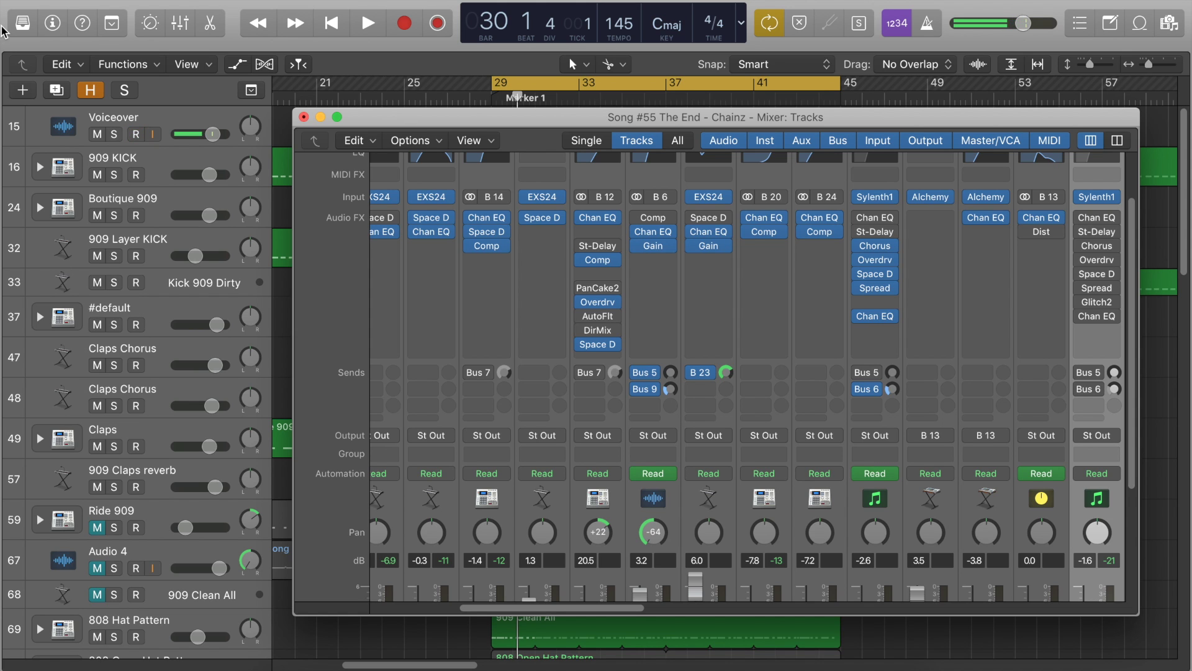
key(x)
Step: Look through the window, navigation, track and edit commands to review the key commands listed beside them
mouse_move(882, 668)
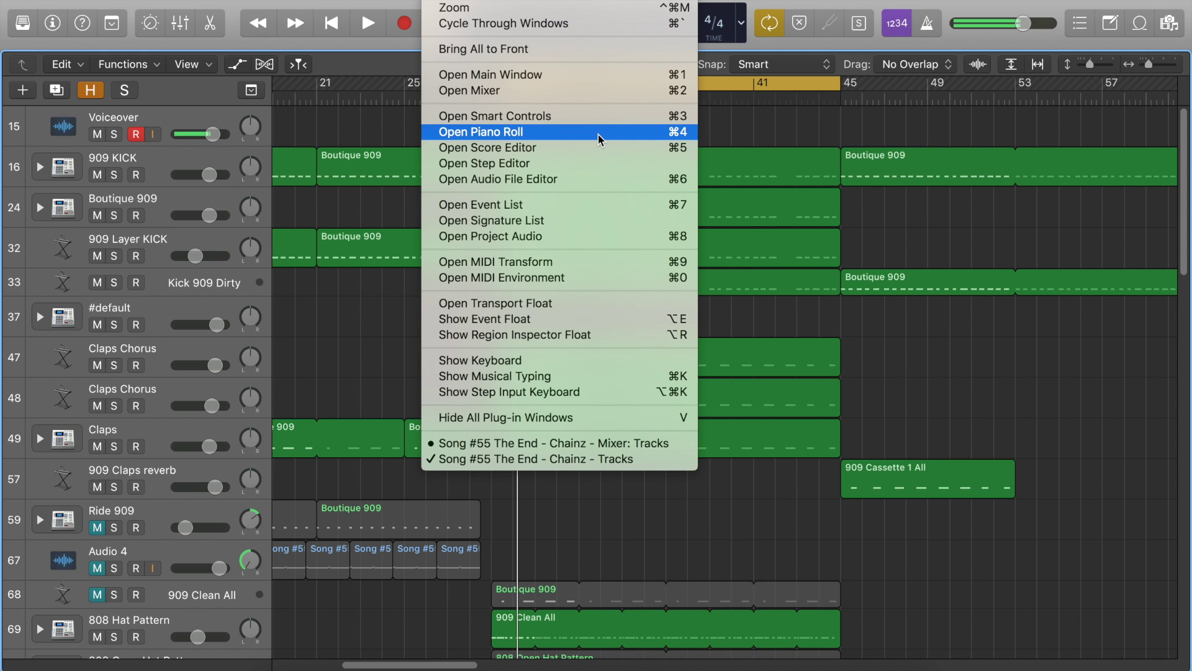
mouse_move(404, 0)
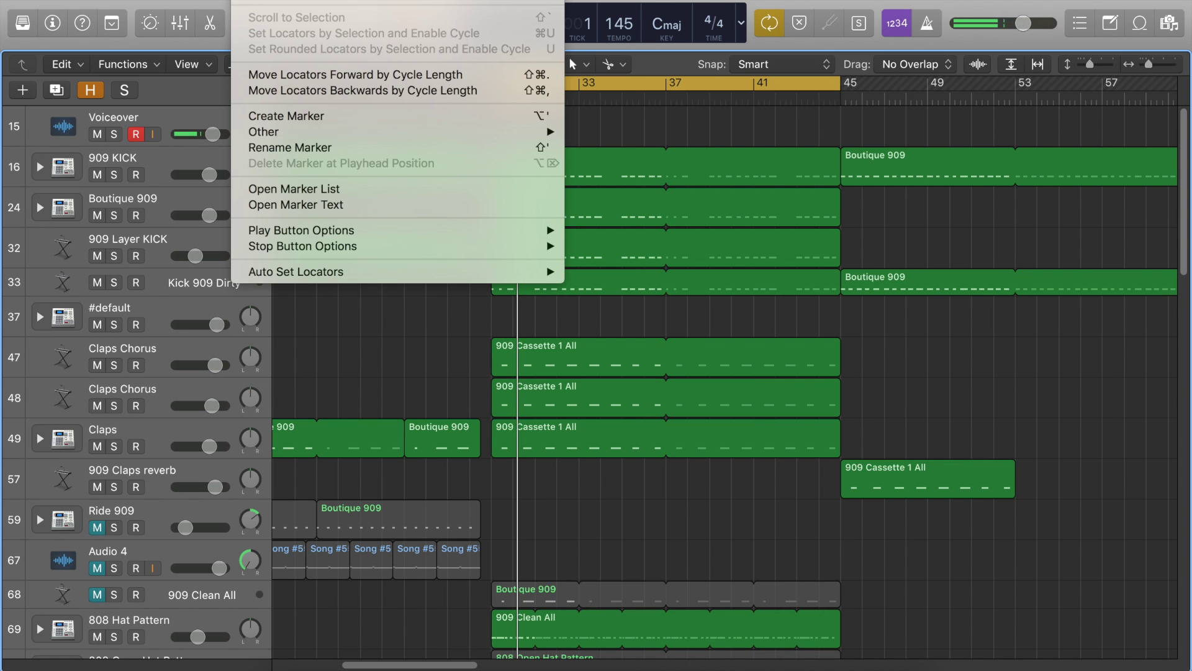
mouse_move(205, 0)
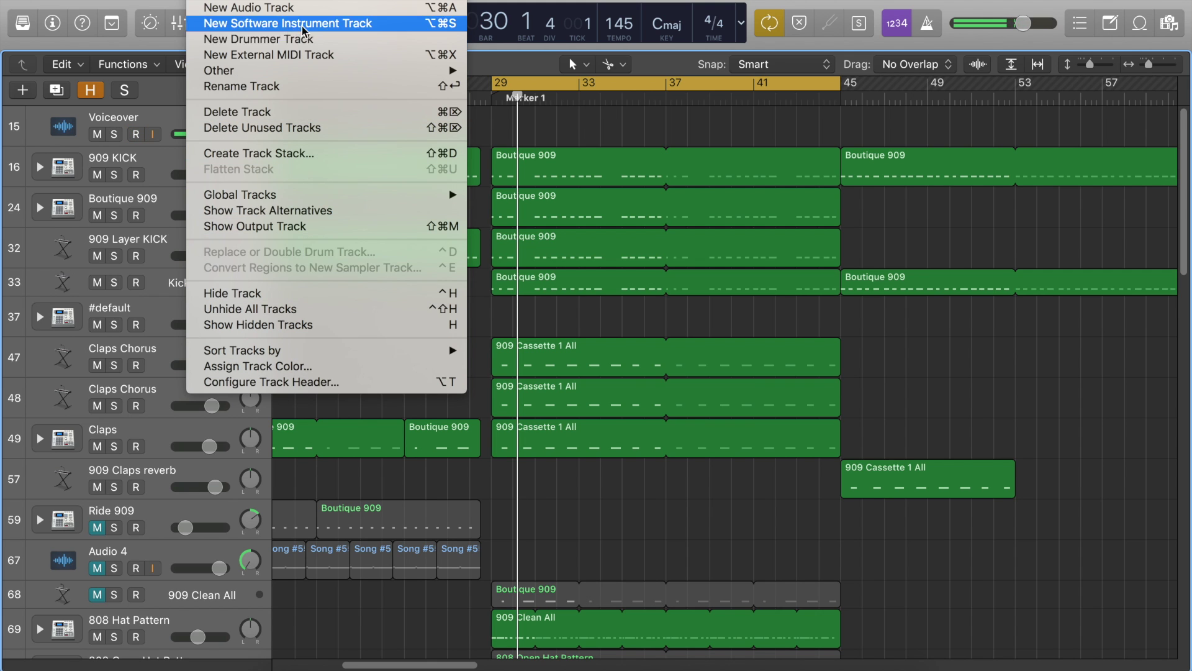
mouse_move(168, 0)
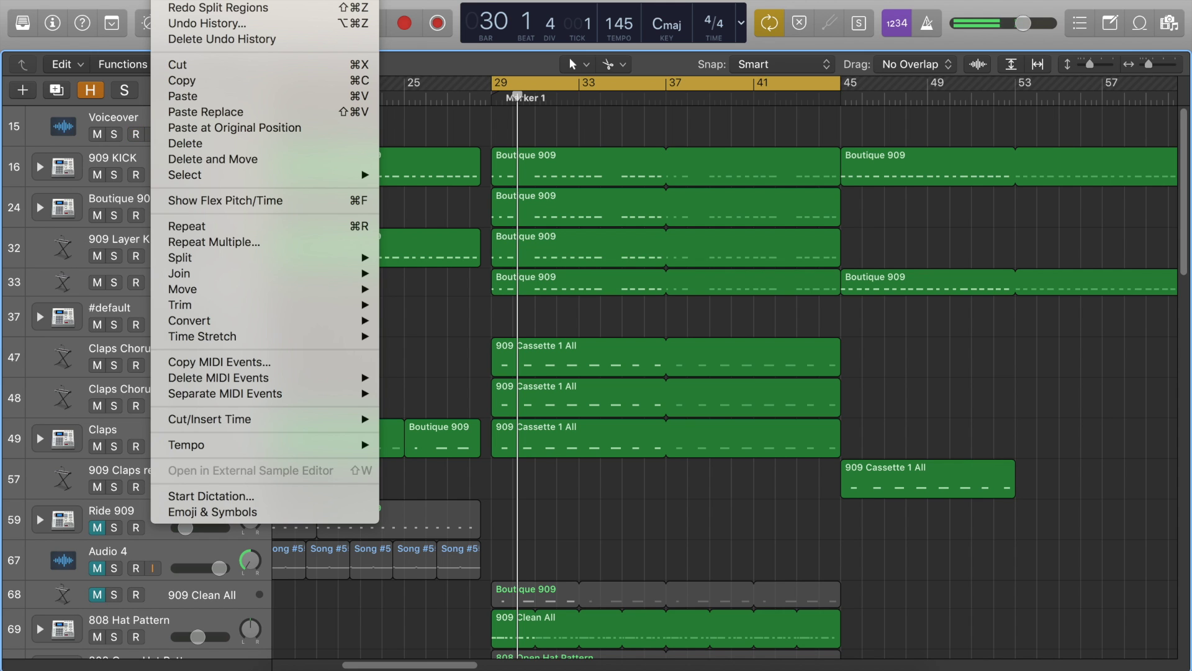
click(497, 129)
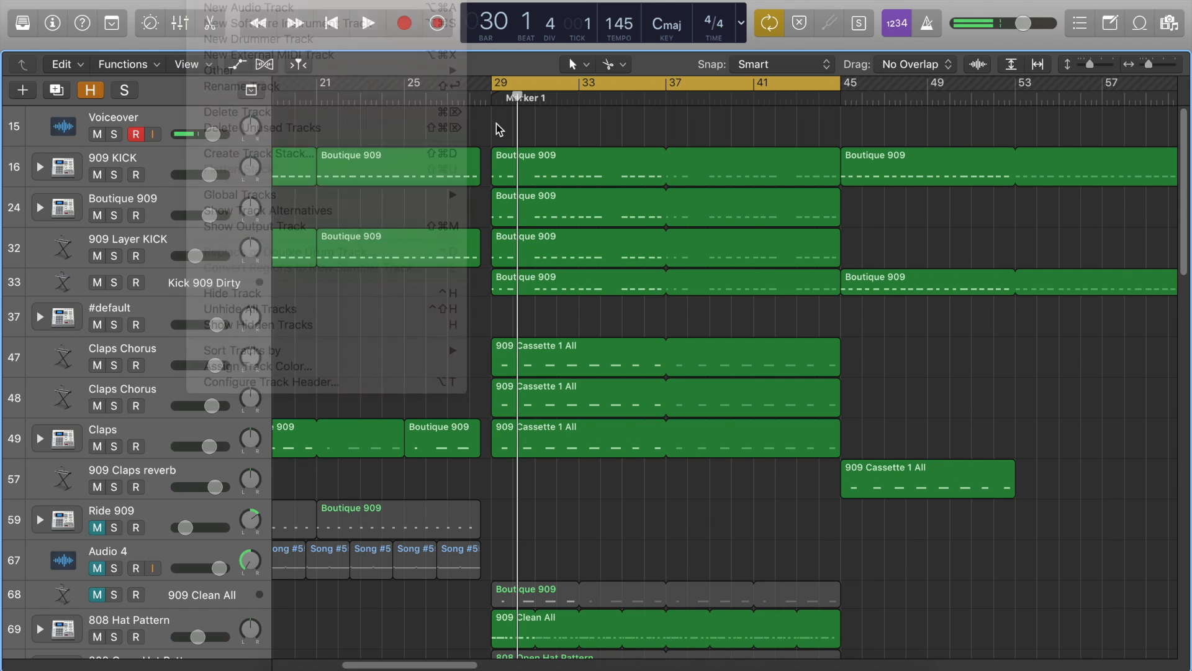
click(527, 163)
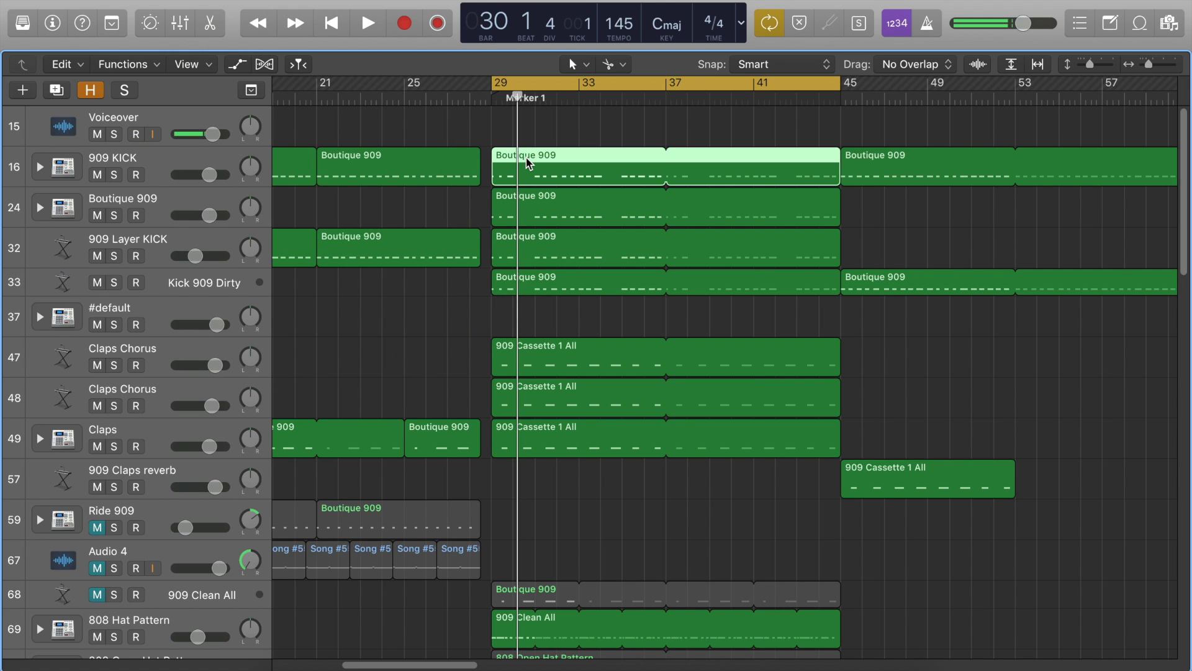
click(512, 137)
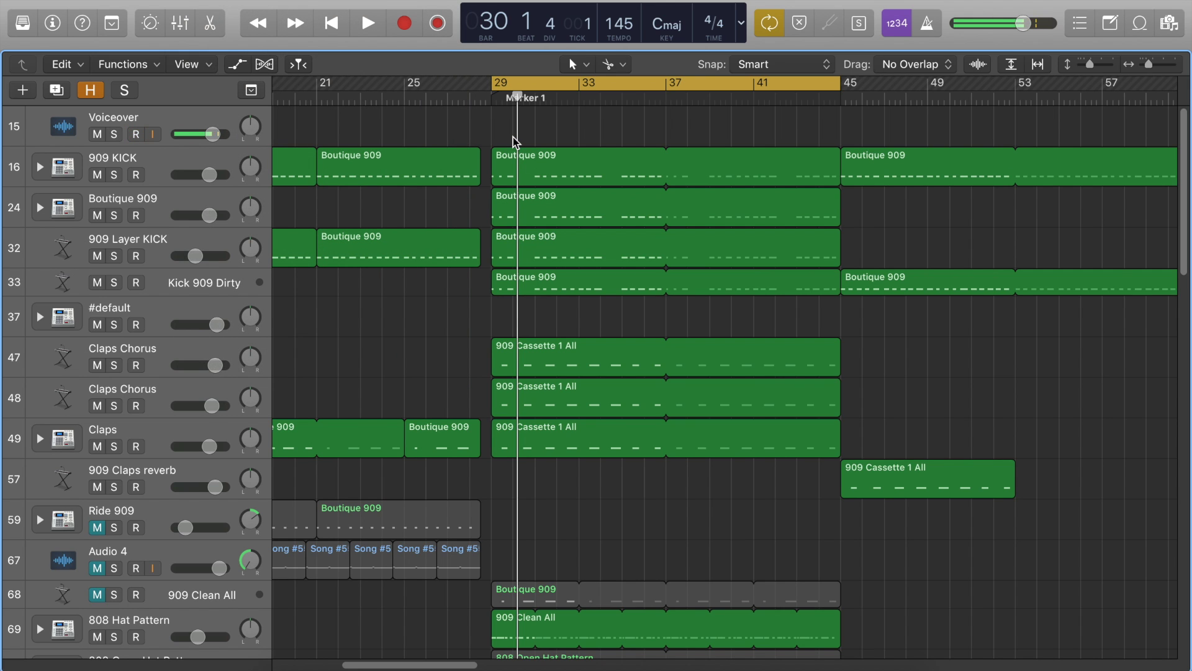
Step: Open the key commands editor, then shrink its window and place it over the middle of the arrangement
click(68, 1)
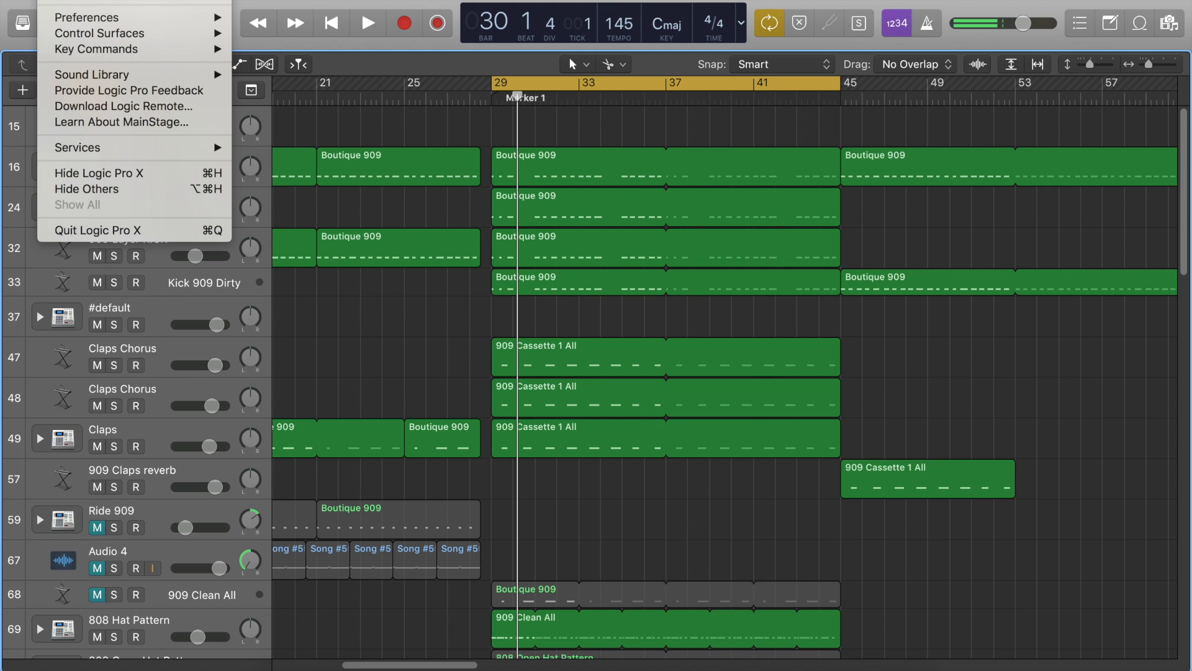
mouse_move(163, 49)
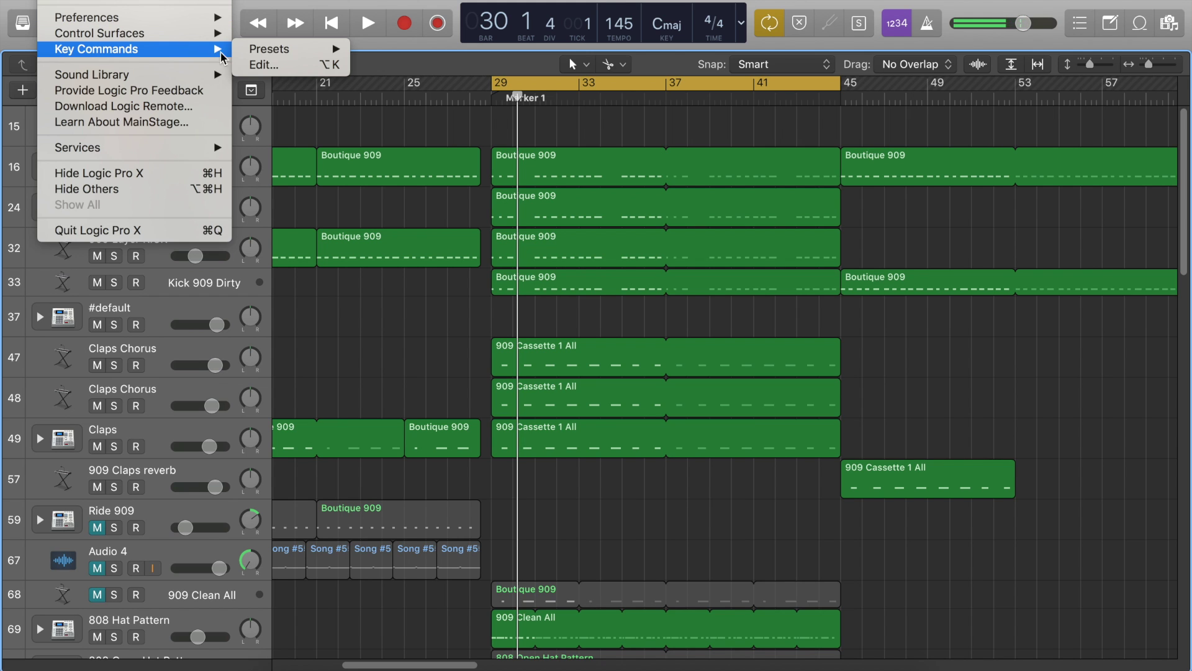
click(262, 66)
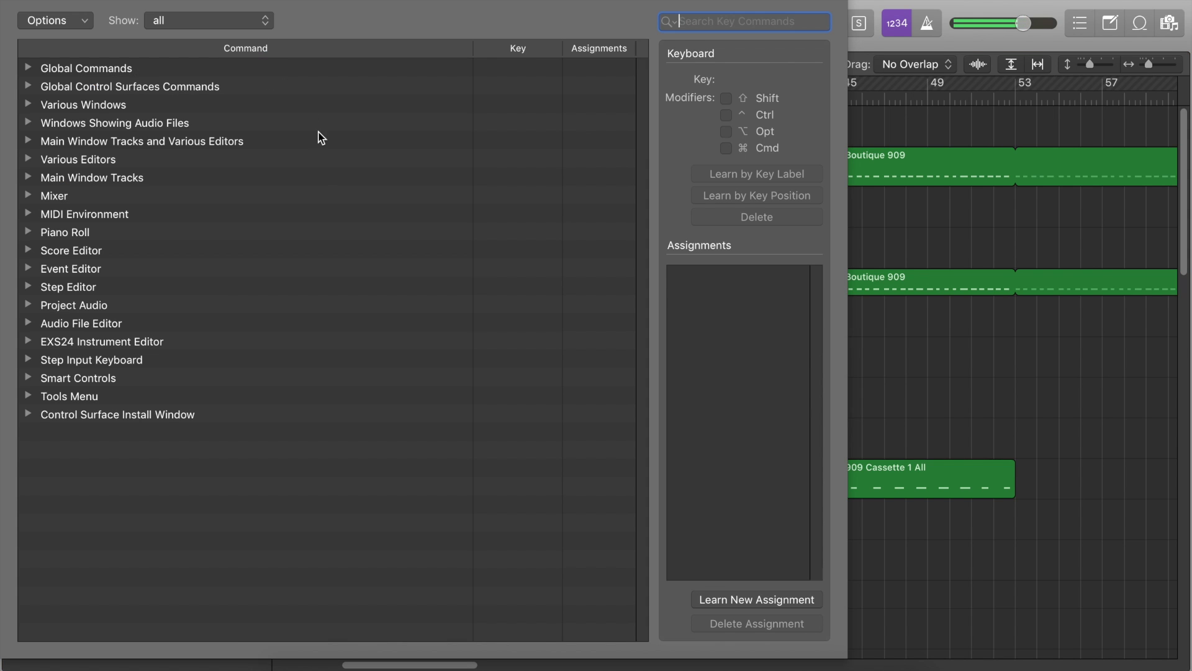
drag(441, 0, 528, 10)
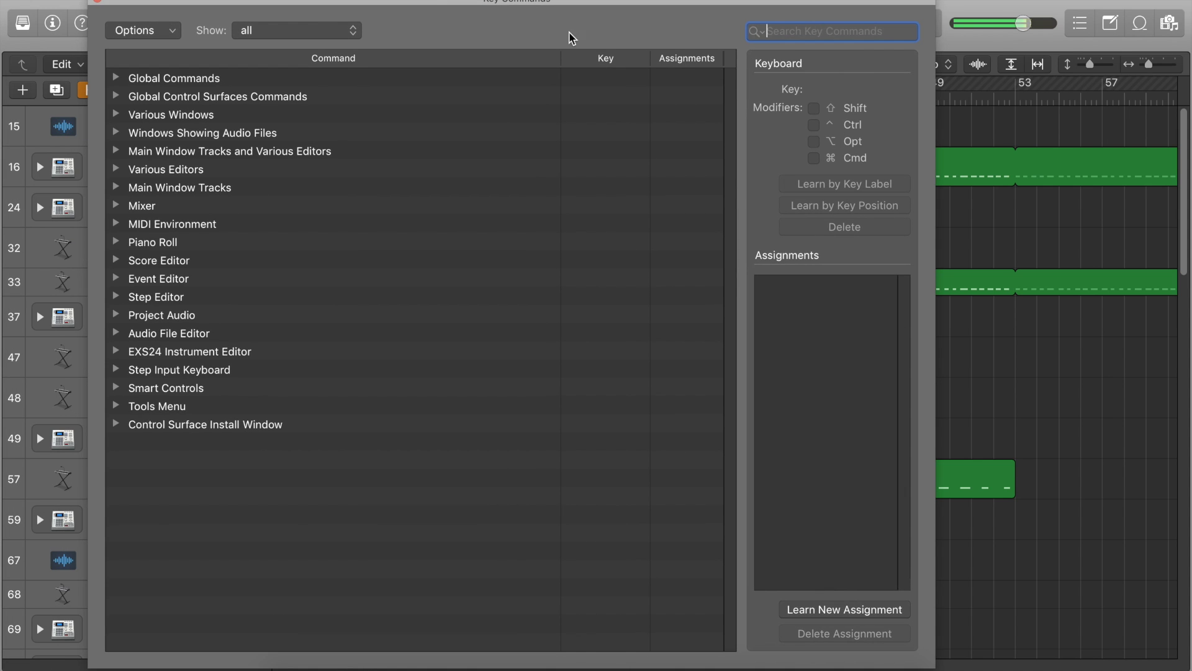
drag(936, 665, 856, 432)
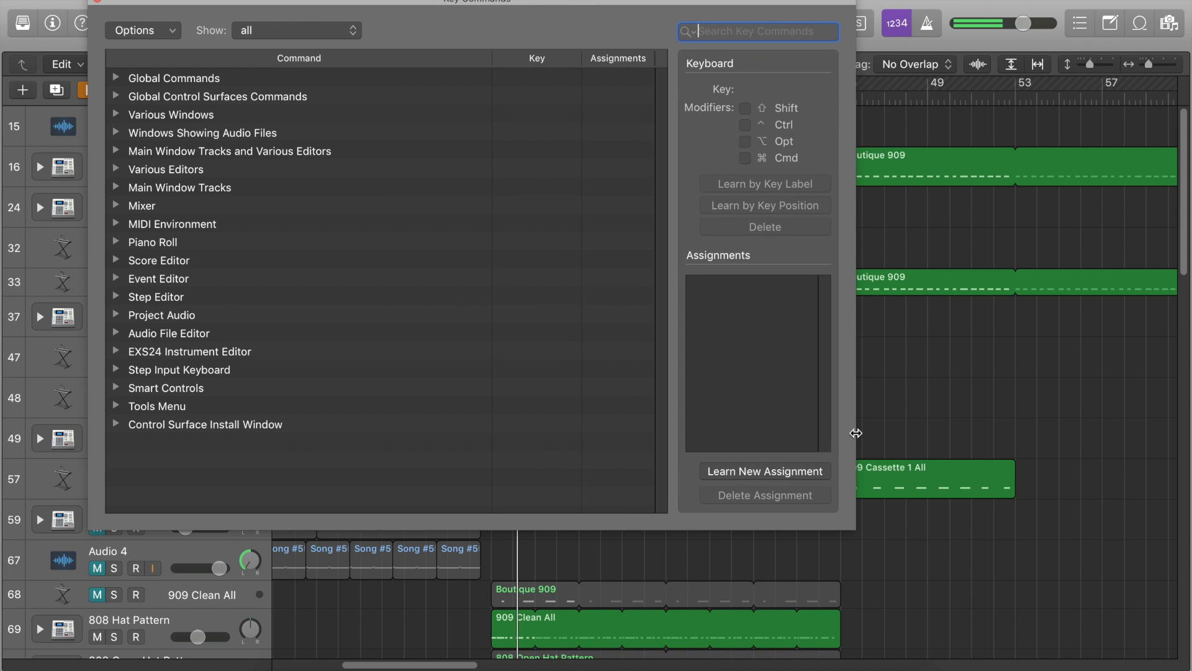
drag(421, 5, 529, 53)
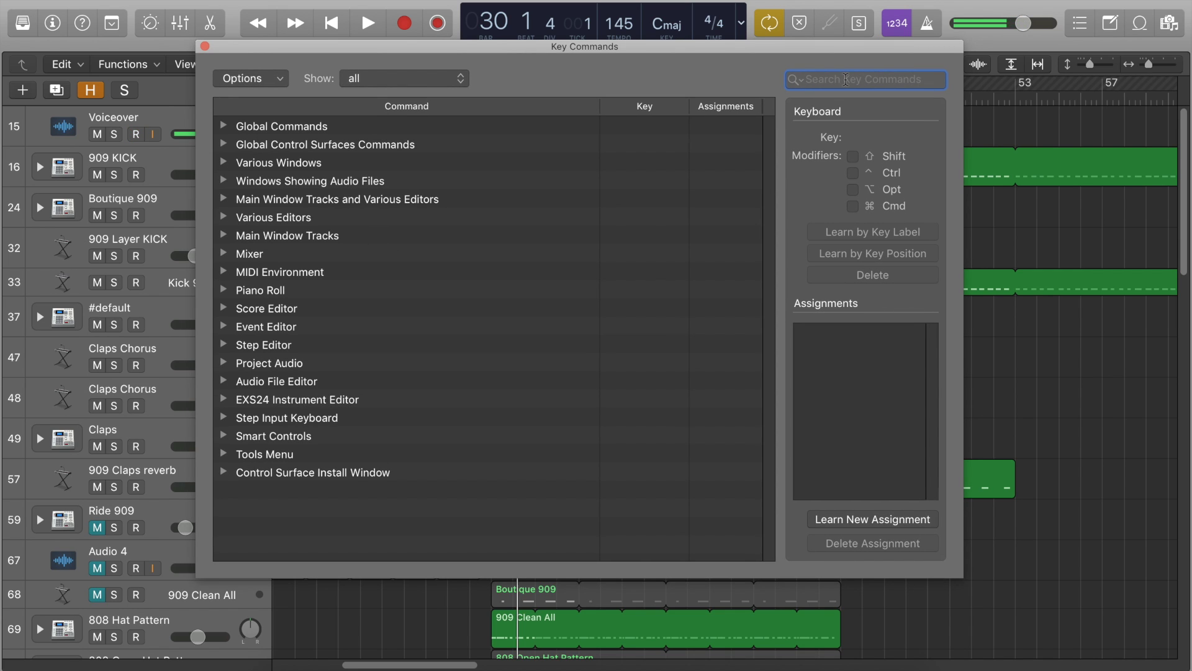
Step: Search the key commands for "record" and try to assign G to the global Record command by key label
text(record)
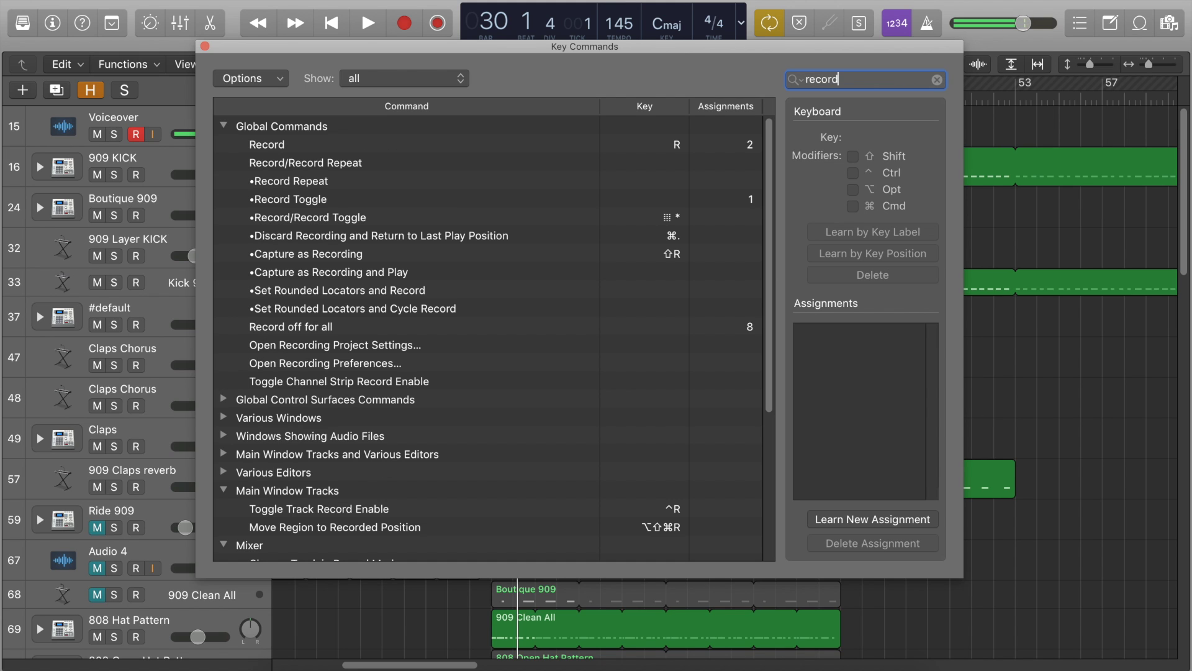
click(328, 144)
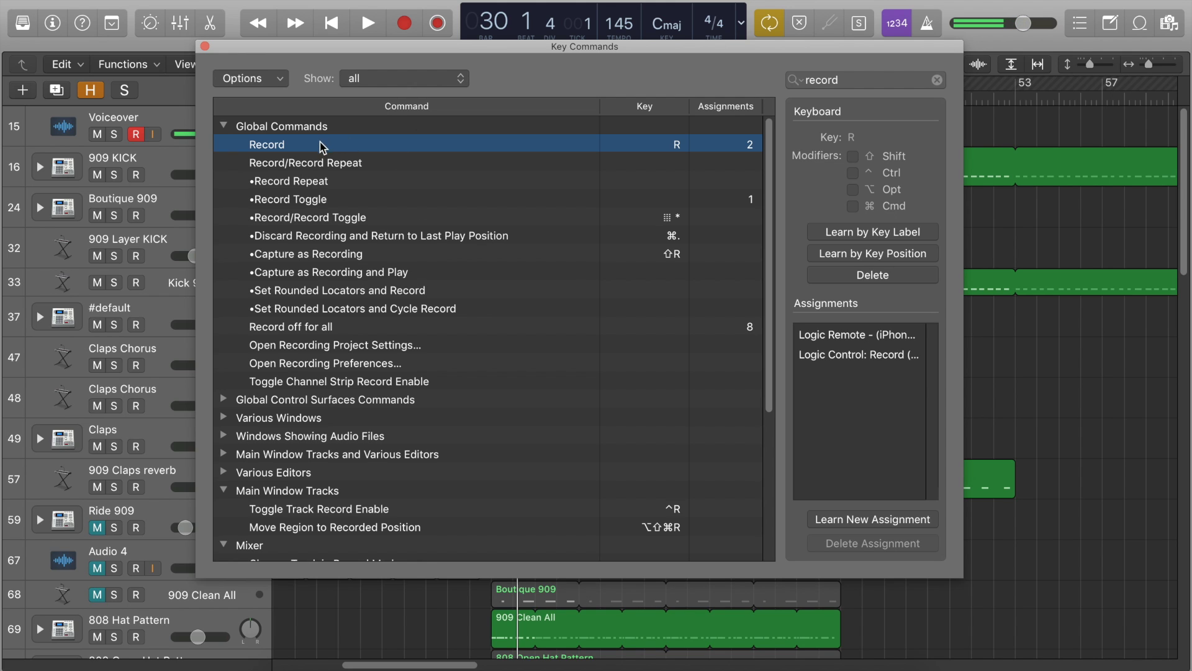
click(877, 233)
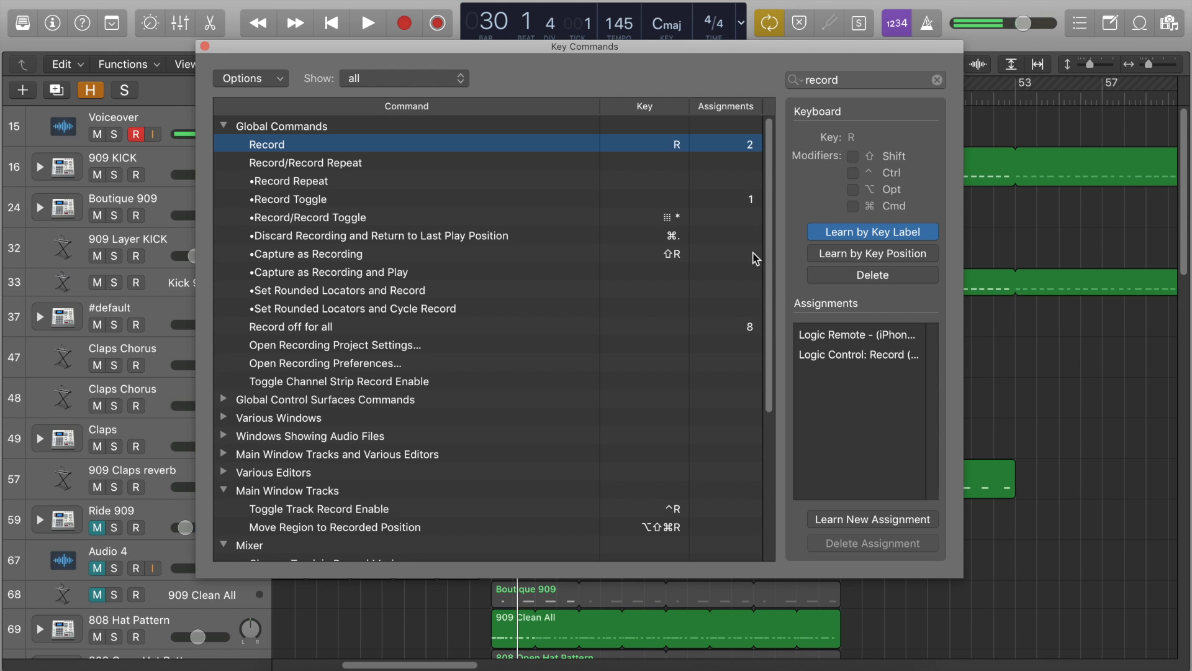
key(g)
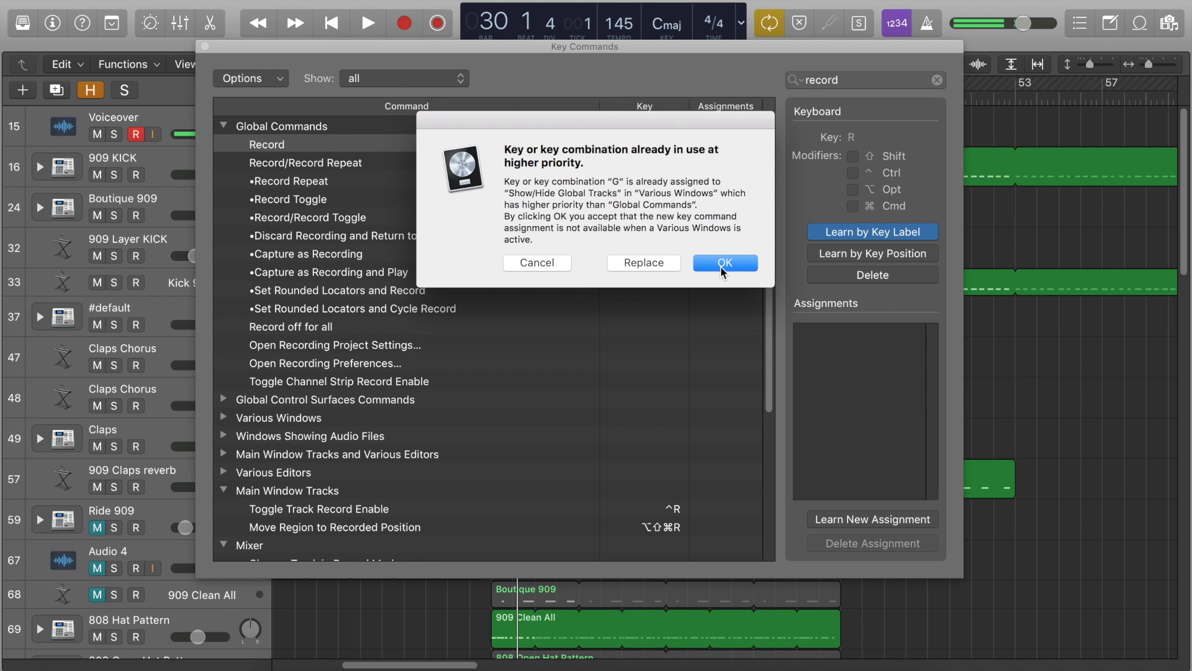
click(543, 266)
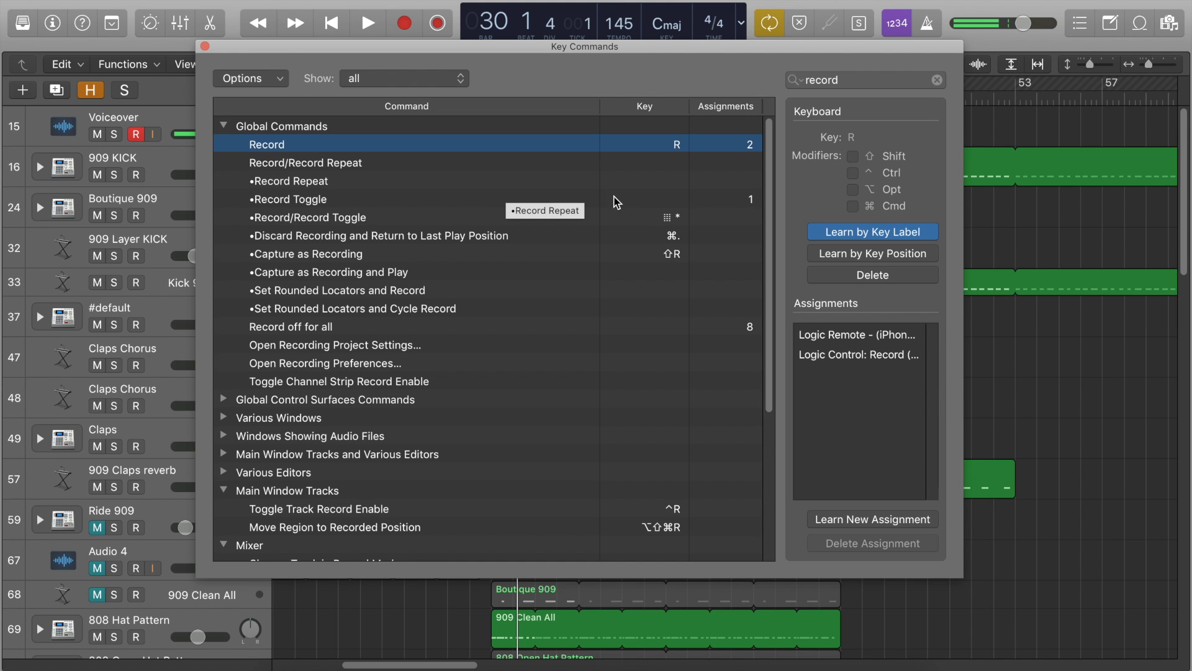
Step: Clear the search, browse the full list of global key commands, and close the key commands editor
scroll(395, 199, down, 5)
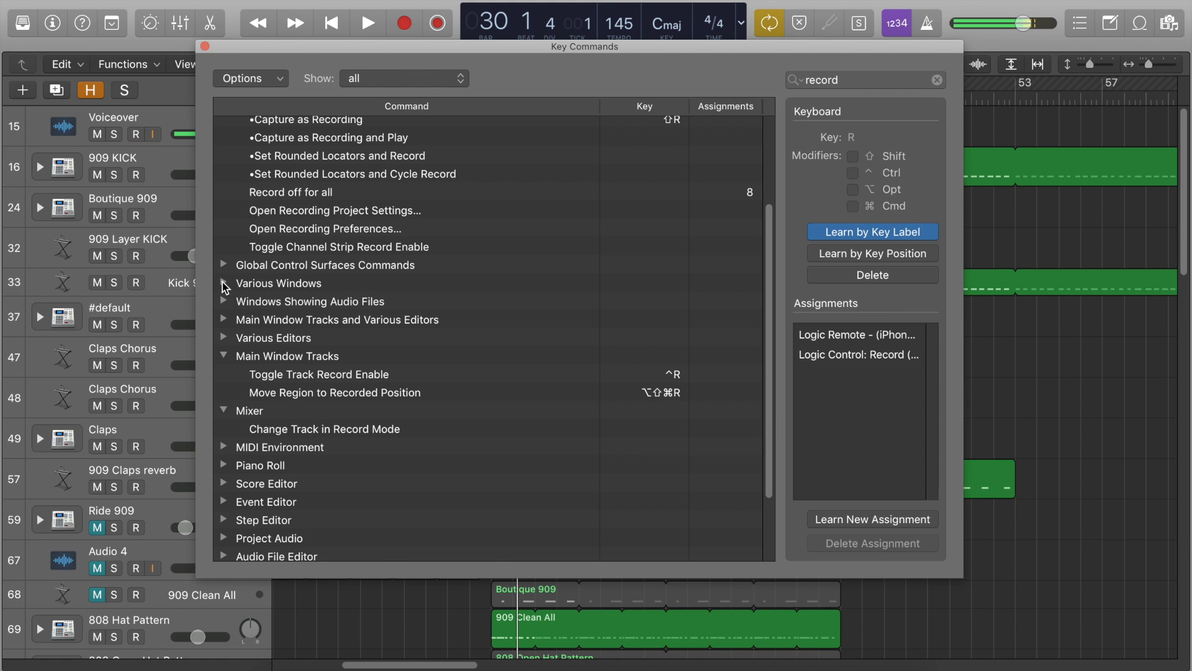
click(224, 301)
click(937, 80)
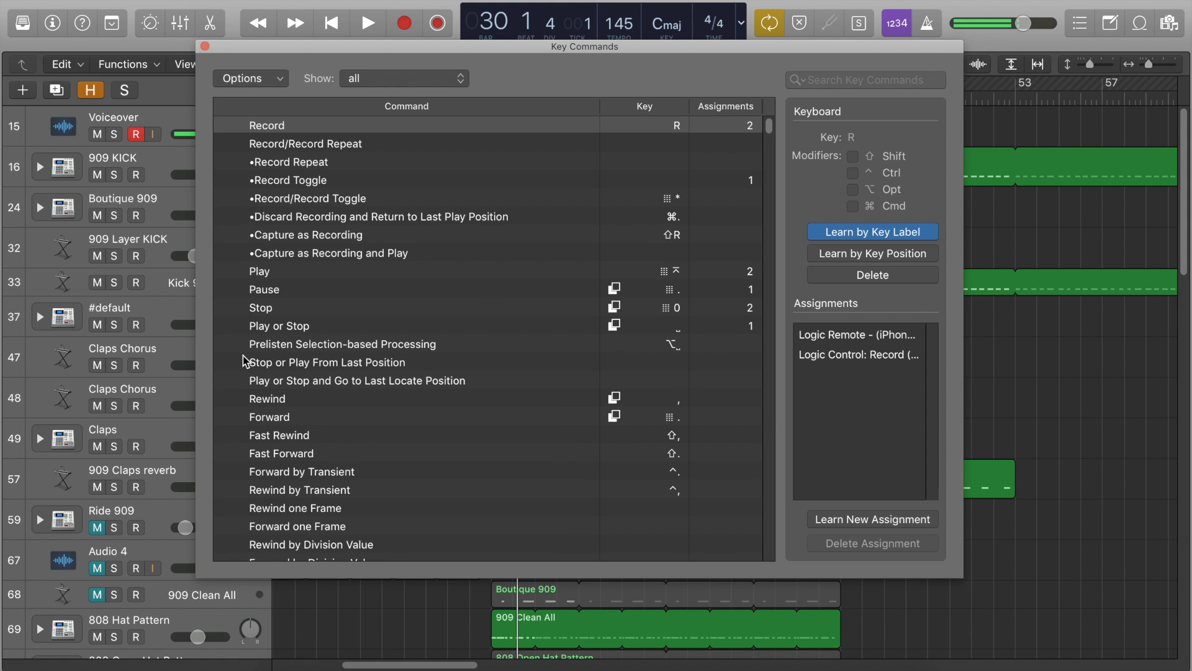
scroll(243, 355, down, 10)
scroll(244, 355, down, 20)
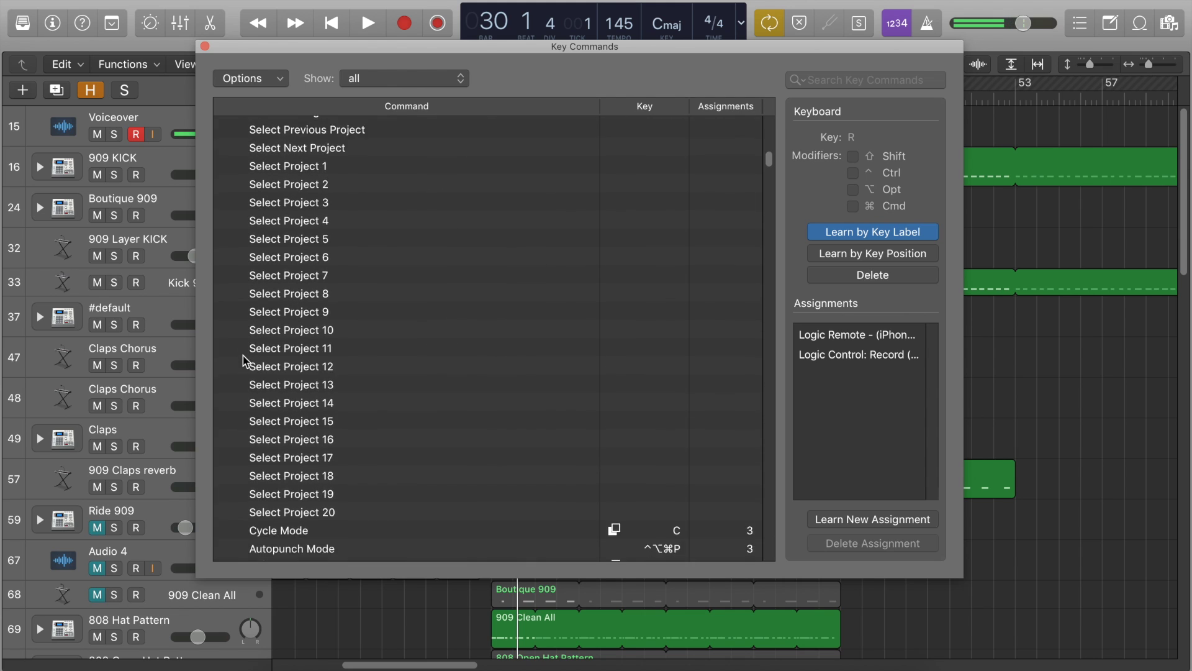
scroll(244, 355, down, 20)
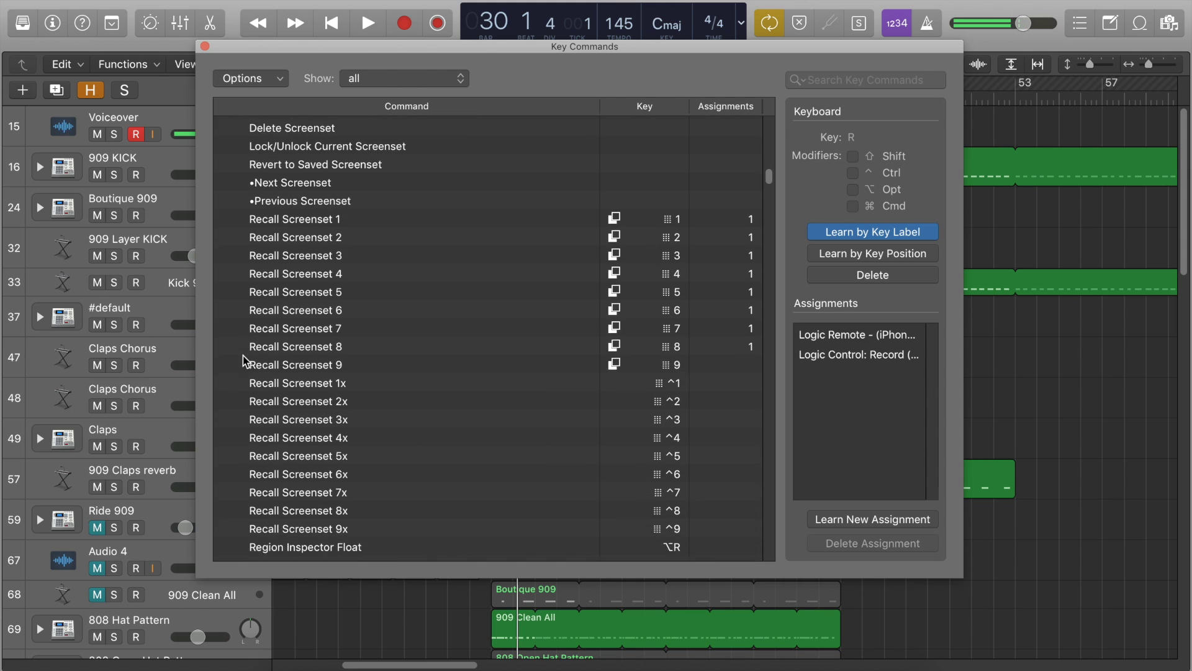
scroll(243, 355, down, 3)
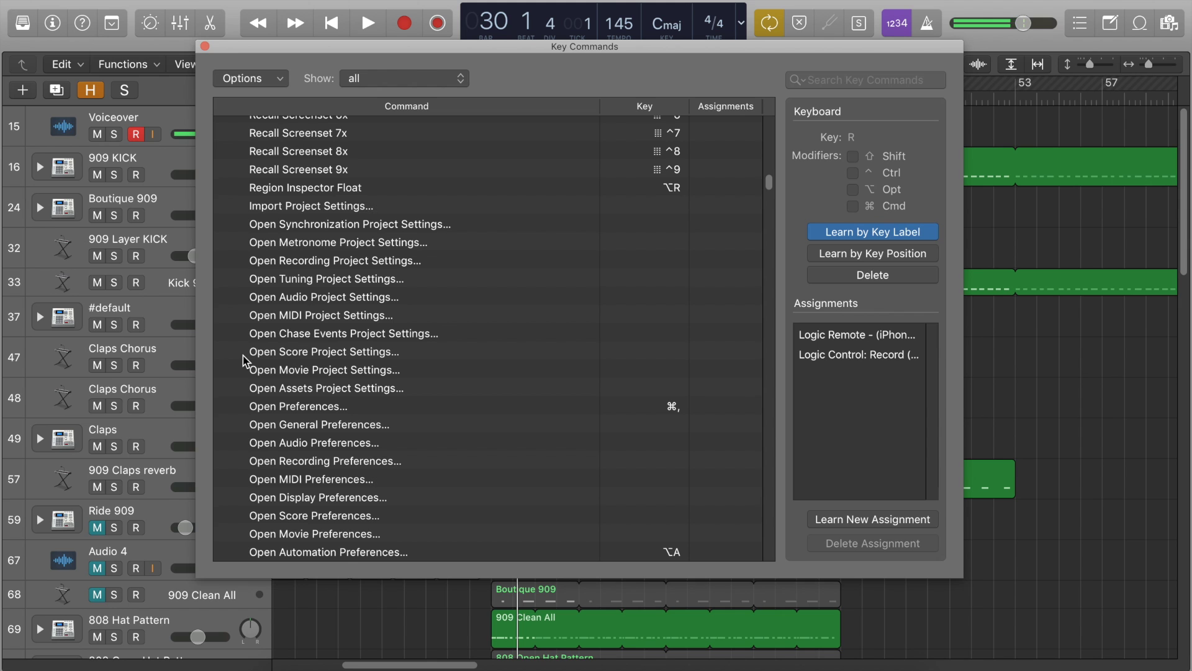
scroll(357, 335, up, 20)
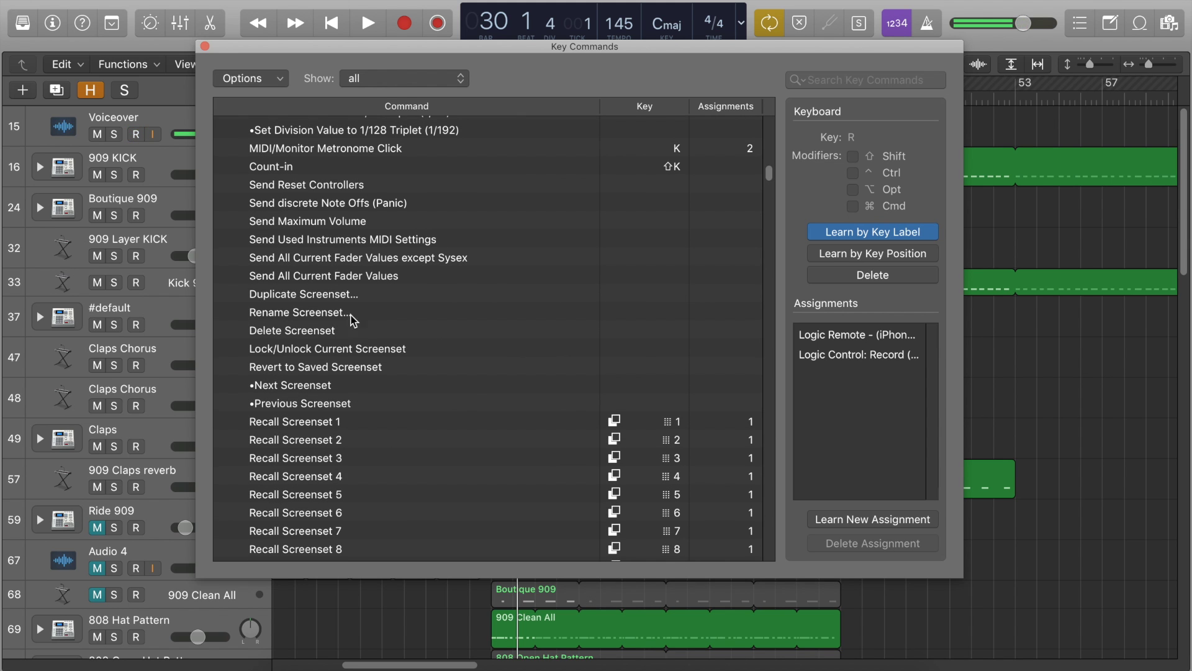
click(205, 46)
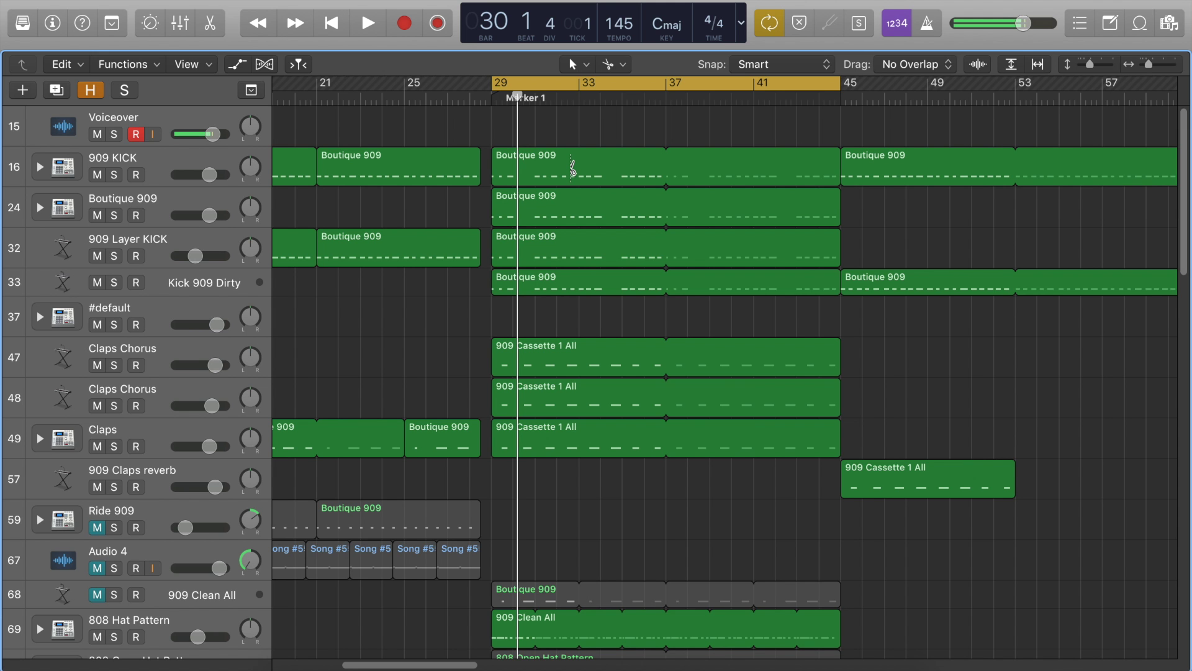
Step: Zoom the arrangement horizontally in to single bars and out to an overview of the song around the playhead
key(super+Left)
key(super+Right)
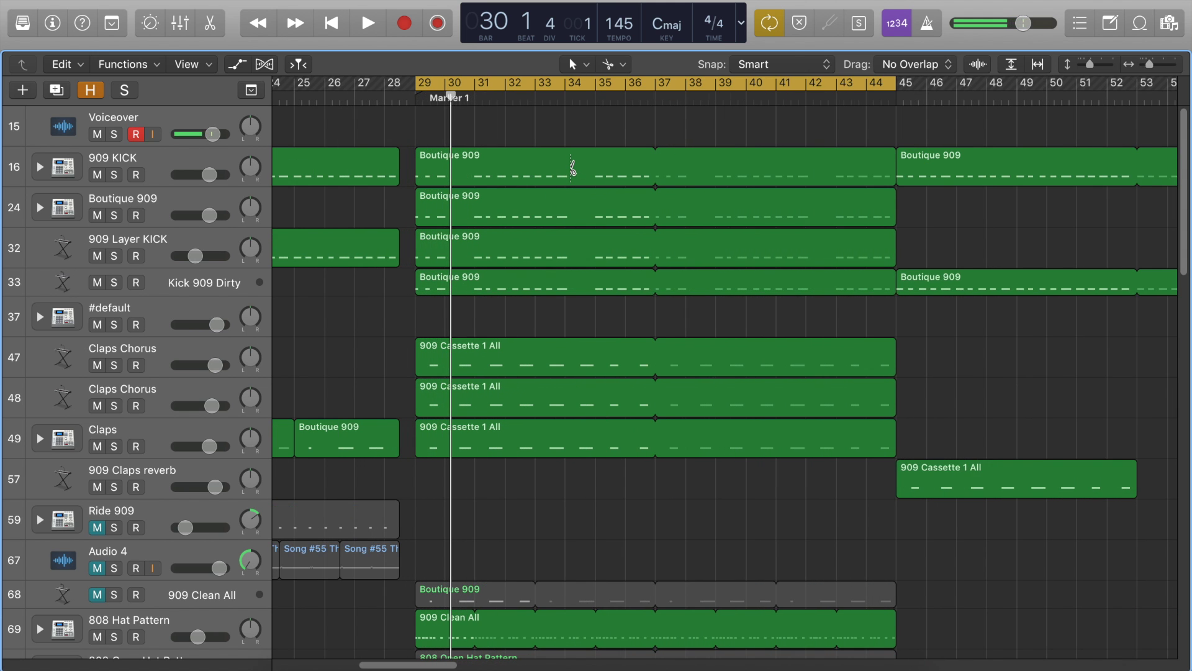
key(super+Left)
key(super+Right)
key(super+Left)
key(super+Left)
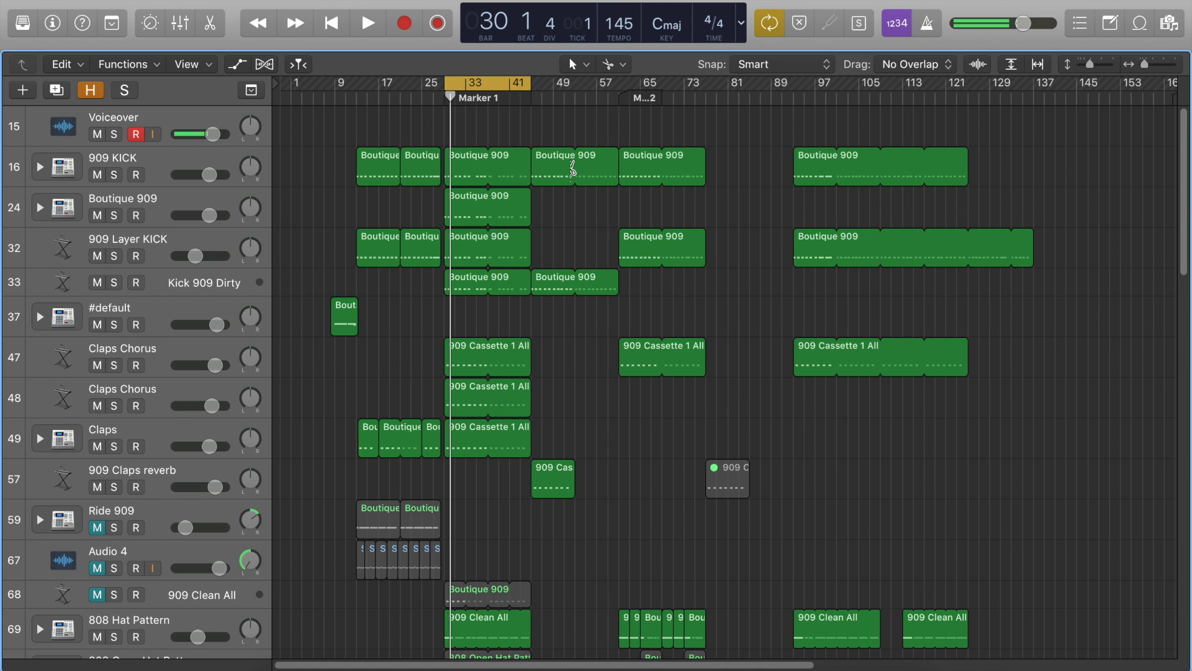
key(super+Right)
key(super+Right)
Step: Zoom the tracks vertically to taller lanes, then back to compact lanes that fit more tracks
key(super+Down)
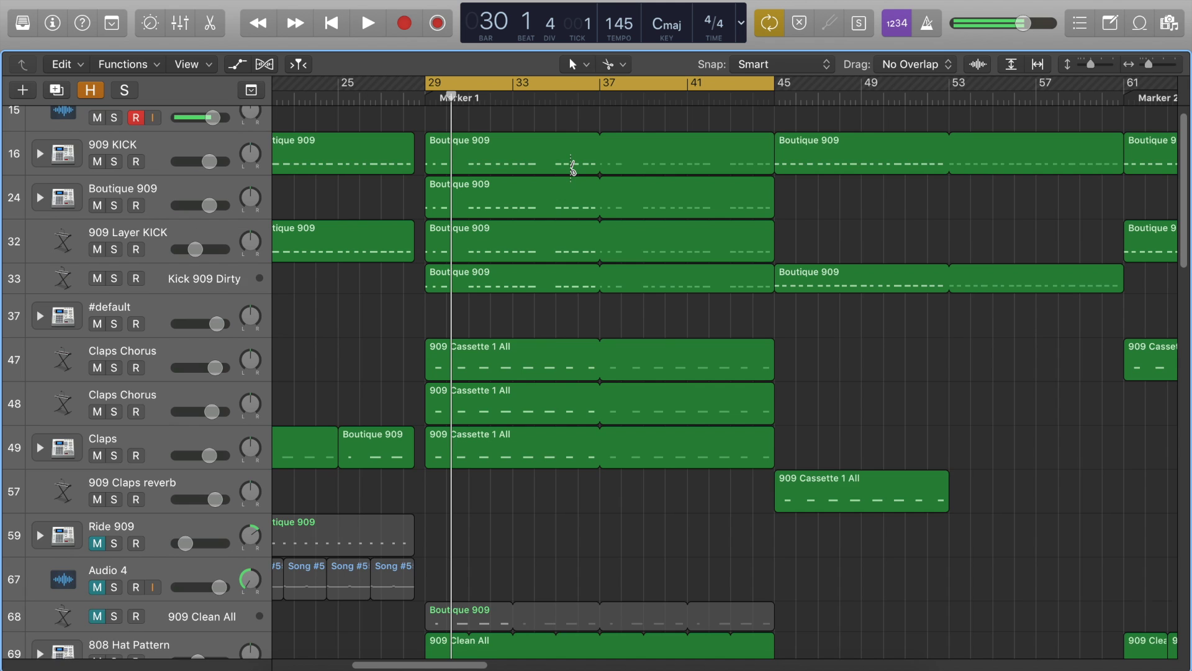
scroll(572, 167, down, 3)
scroll(572, 168, up, 3)
key(super+Up)
Step: Zoom in horizontally to bars 29 to 33, then back out until Marker 1 and Marker 2 are both in view
key(super+Left)
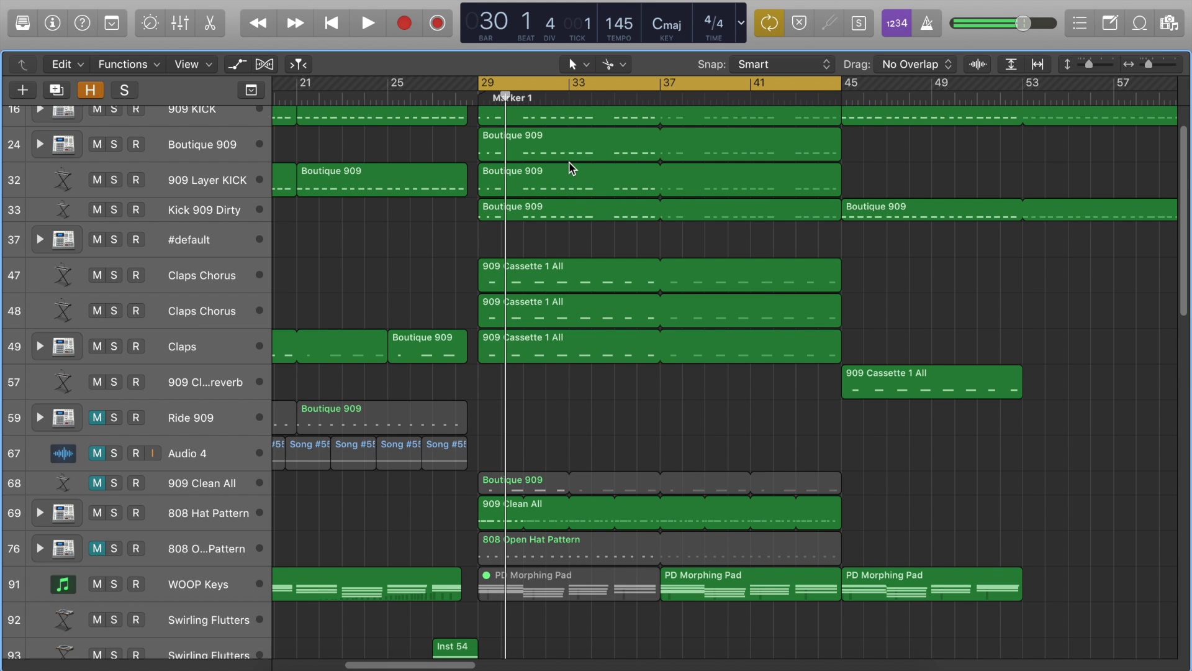
key(super+Right)
key(super+Right)
key(super+Right)
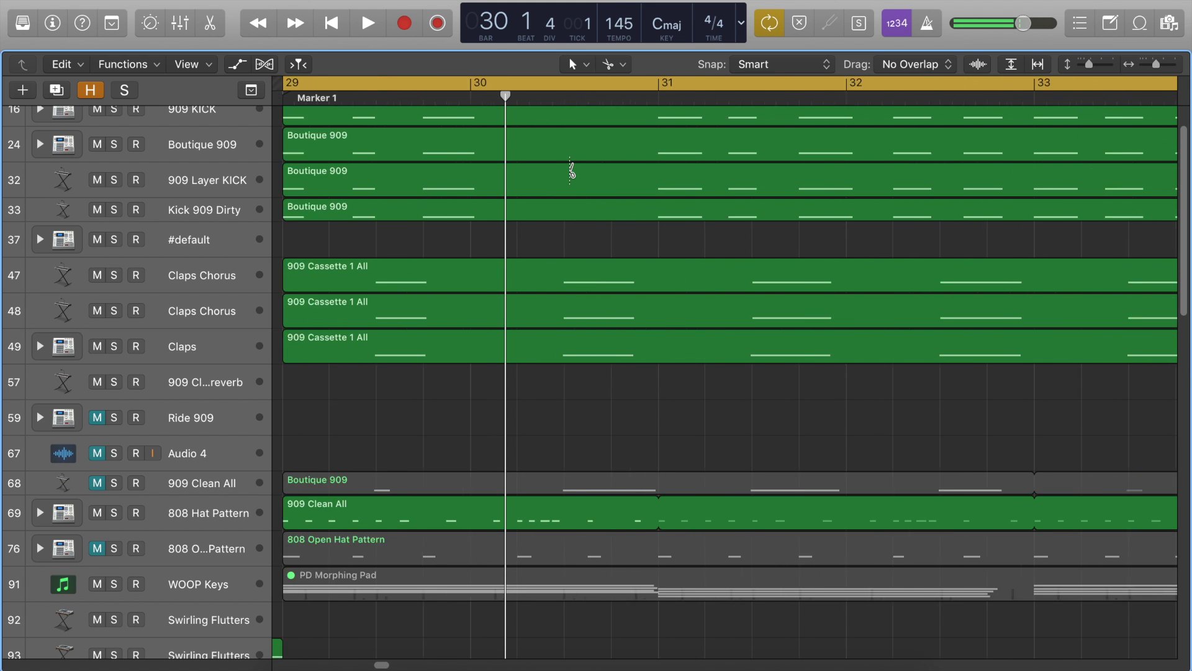
key(super+Left)
key(super+Left)
key(super+Left)
key(super+Left)
key(super+Right)
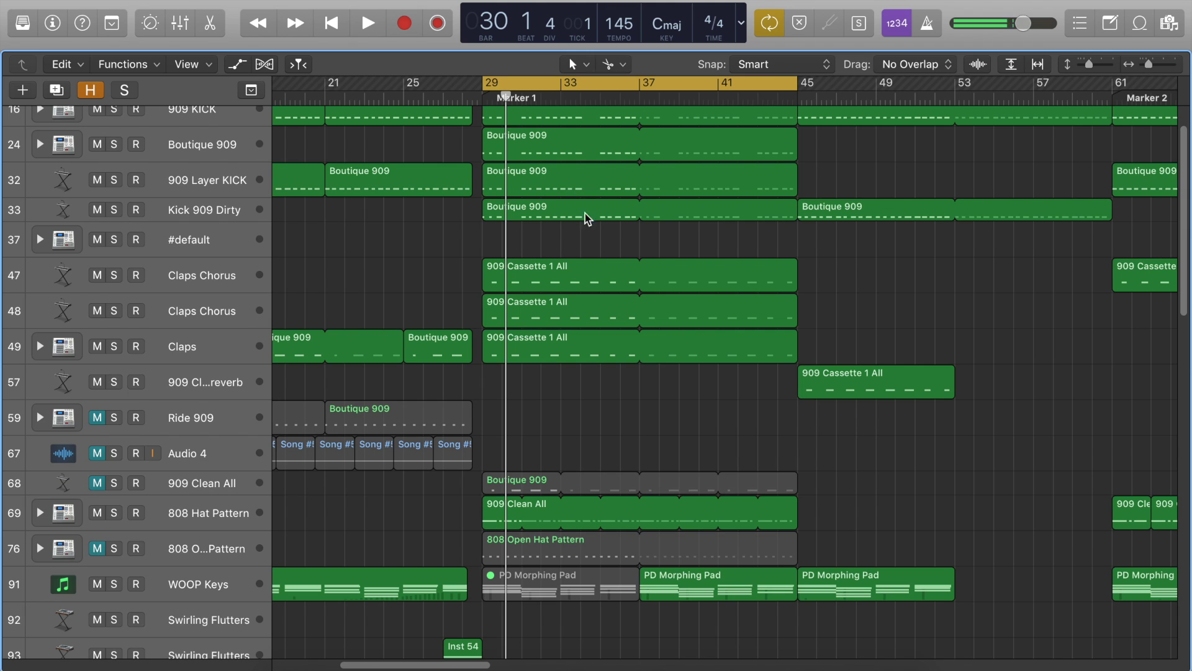